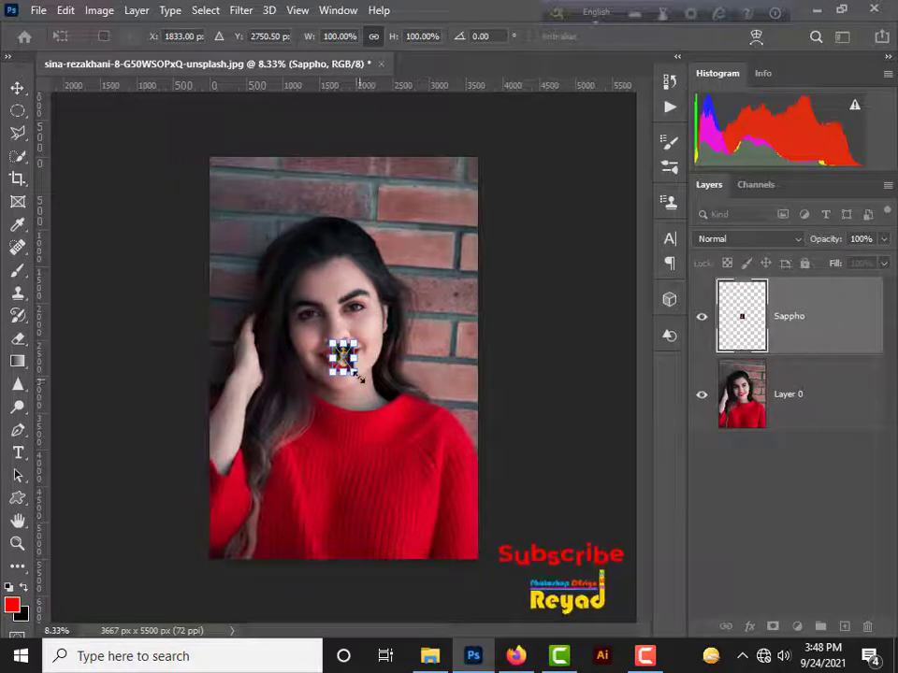
Step: Enlarge the placed Sappho painting until it covers most of the portrait, then rasterize its layer
drag(355, 372, 482, 543)
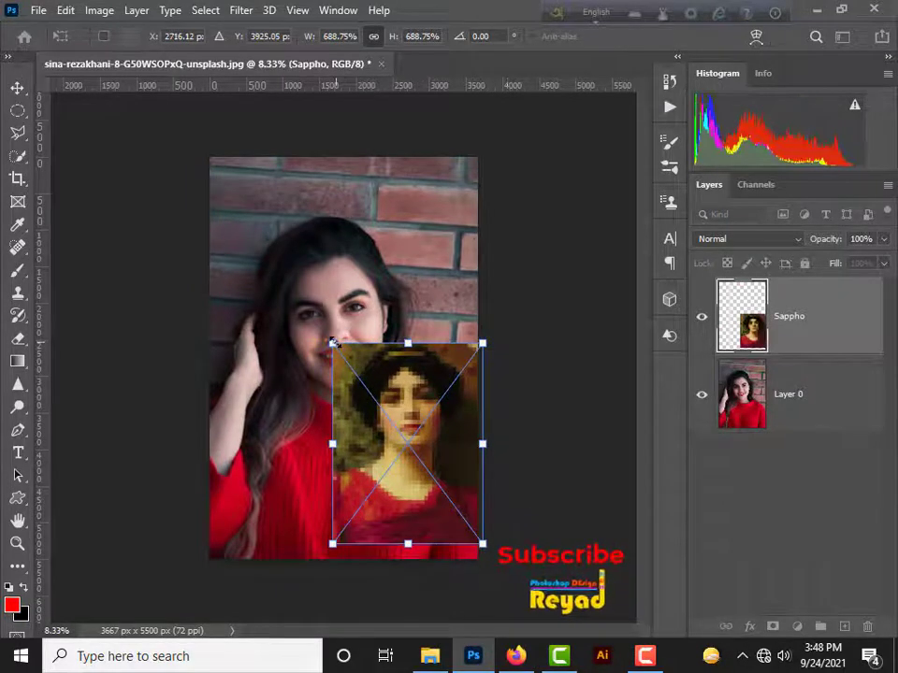
drag(332, 344, 231, 210)
key(Return)
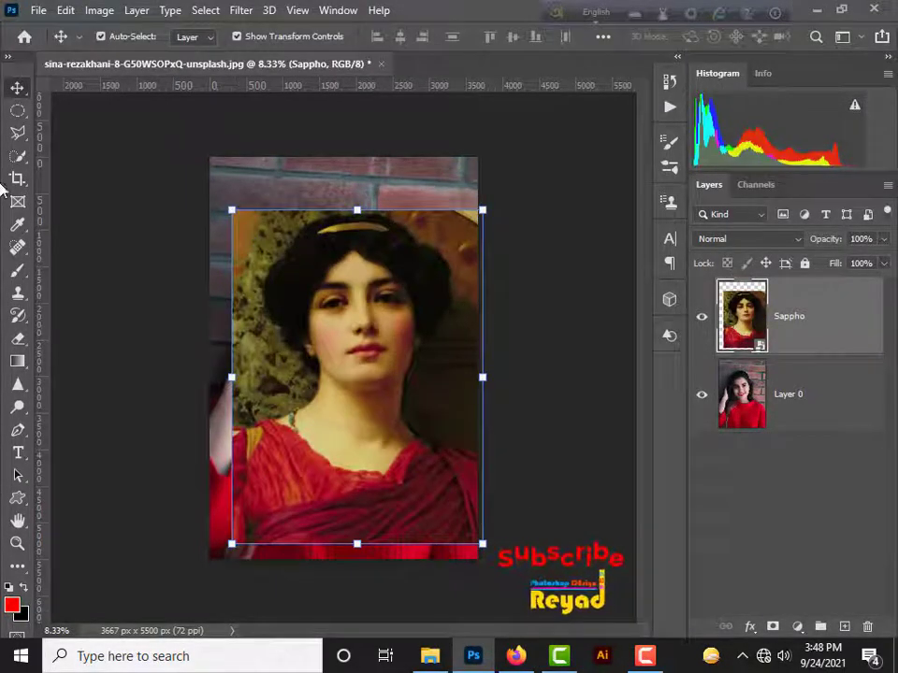
right_click(842, 326)
click(603, 341)
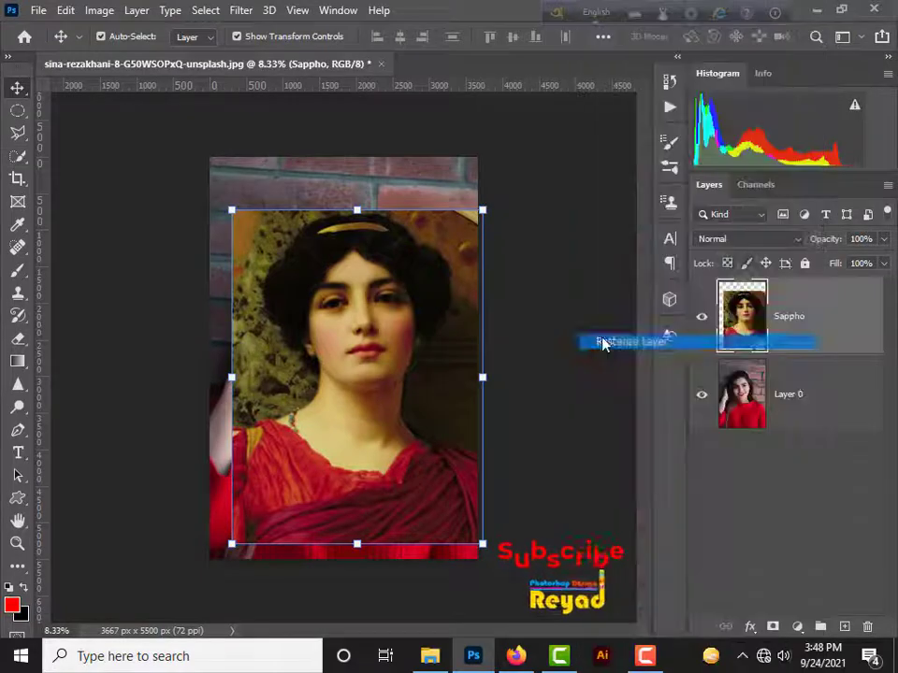
Step: Copy the painting's face and neck to a new layer with a 4:6 rectangular selection and delete the Sappho layer
click(18, 110)
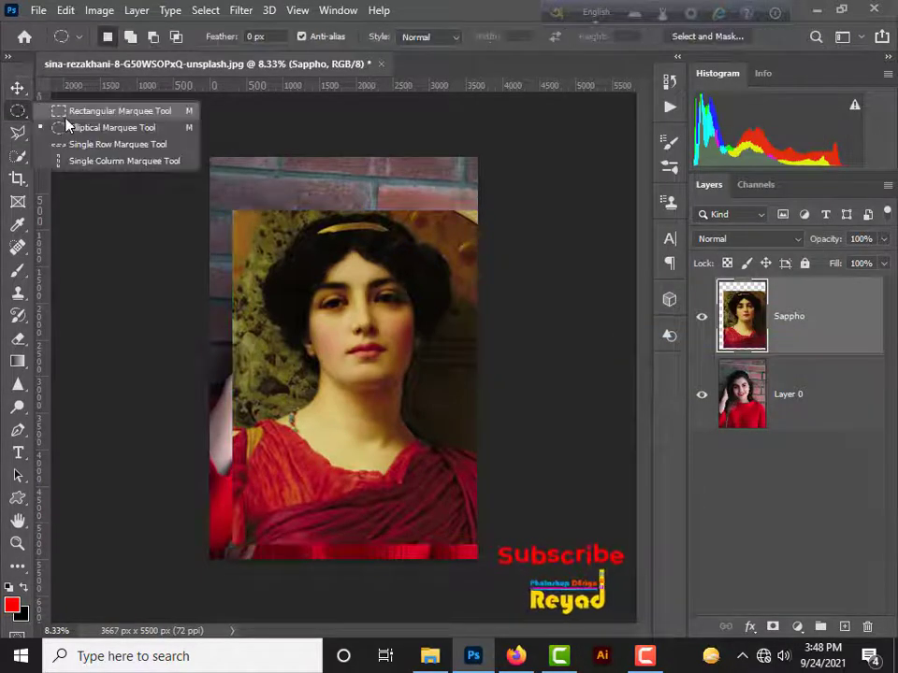
click(75, 111)
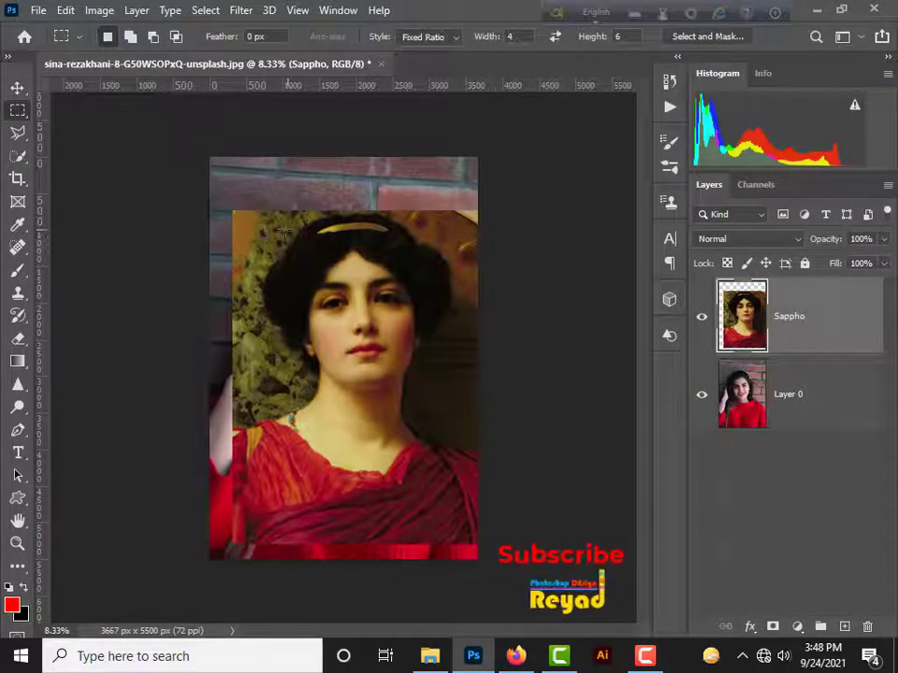
drag(286, 222, 431, 454)
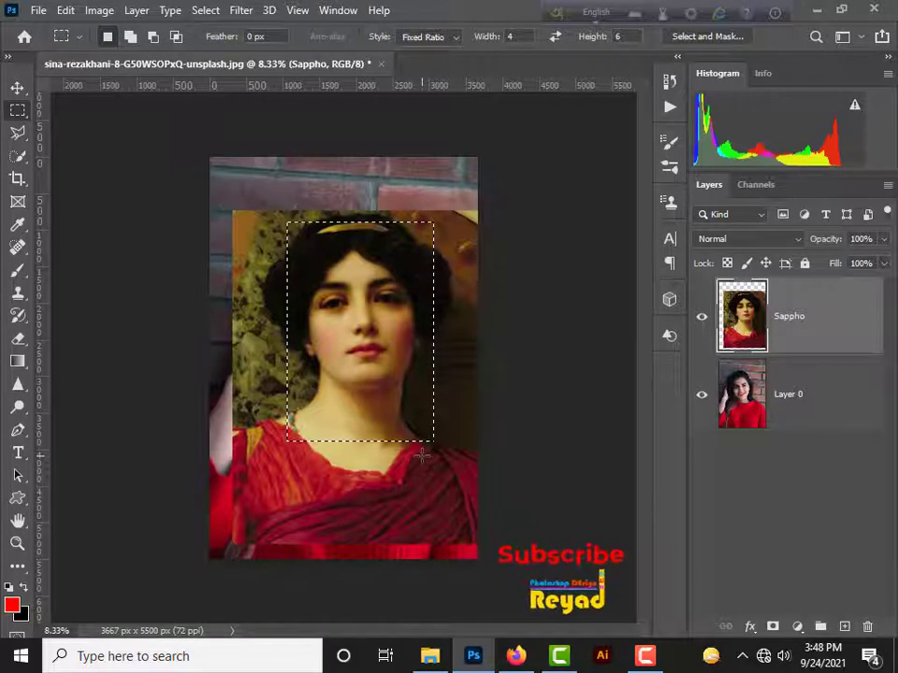
key(ctrl+j)
drag(827, 394, 867, 627)
click(823, 334)
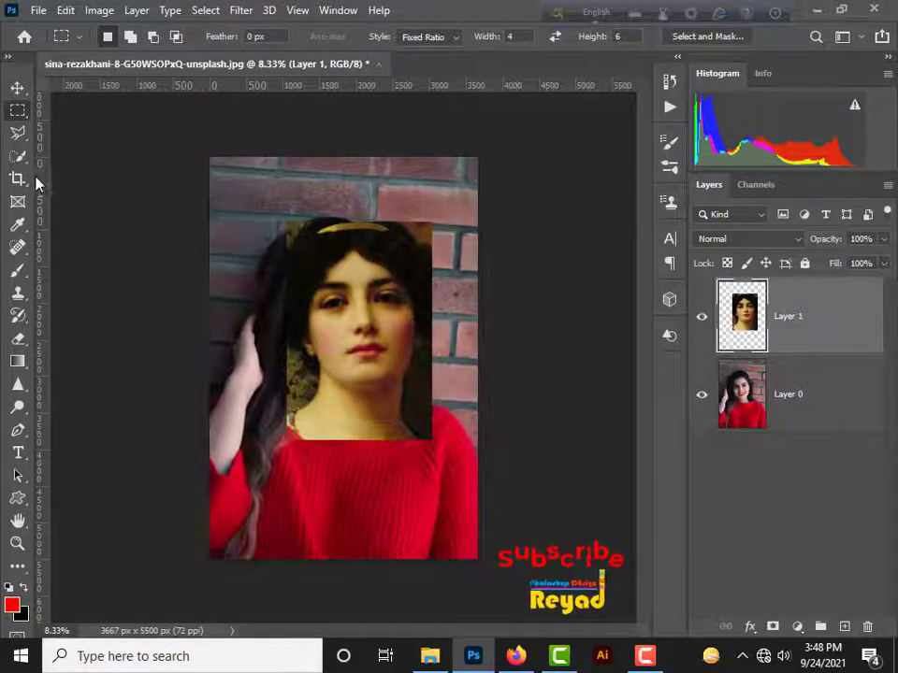
Step: Move the cropped painting to the portrait's lower-left corner and scale it to about 92%
click(17, 87)
mouse_move(352, 333)
mouse_down()
mouse_move(445, 357)
mouse_move(447, 342)
mouse_move(244, 347)
mouse_up()
drag(322, 454, 327, 460)
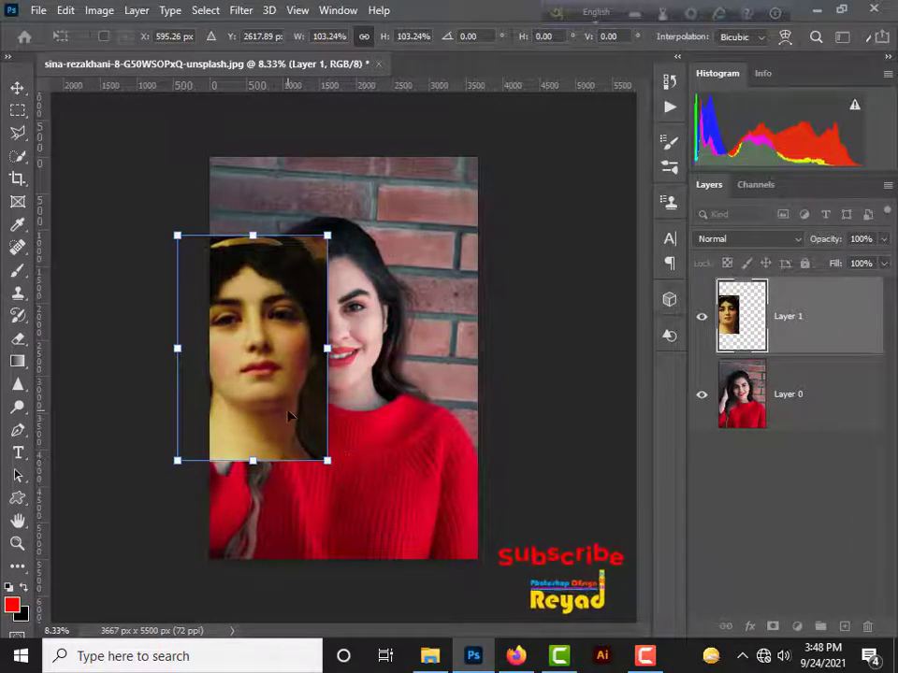
drag(290, 416, 307, 535)
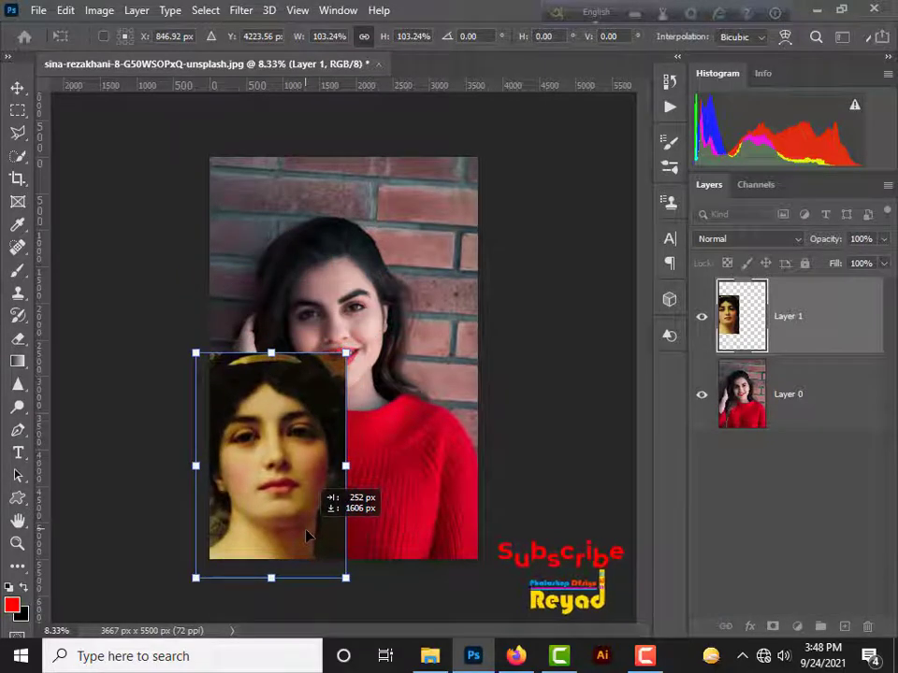
drag(346, 354, 328, 380)
Step: Reposition the cropped painting at the photo's left edge so both faces sit side by side, and commit the transform
key(ctrl+plus)
key(ctrl+plus)
key(ctrl+plus)
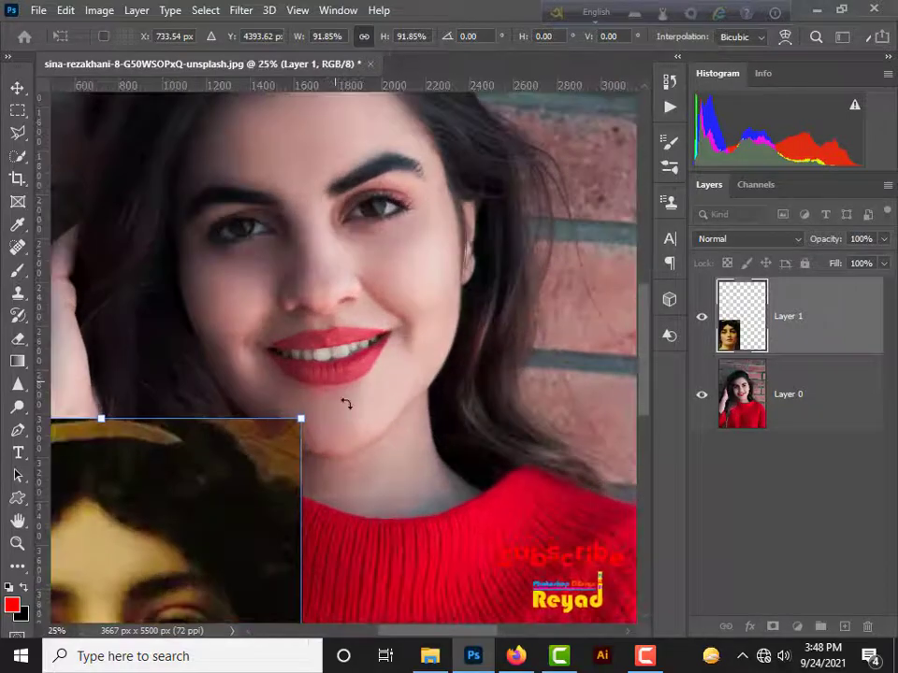
drag(383, 426, 505, 251)
mouse_move(481, 417)
mouse_down()
mouse_move(489, 361)
mouse_move(482, 399)
mouse_up()
drag(343, 447, 312, 306)
drag(502, 435, 587, 636)
drag(439, 537, 371, 363)
drag(514, 380, 510, 438)
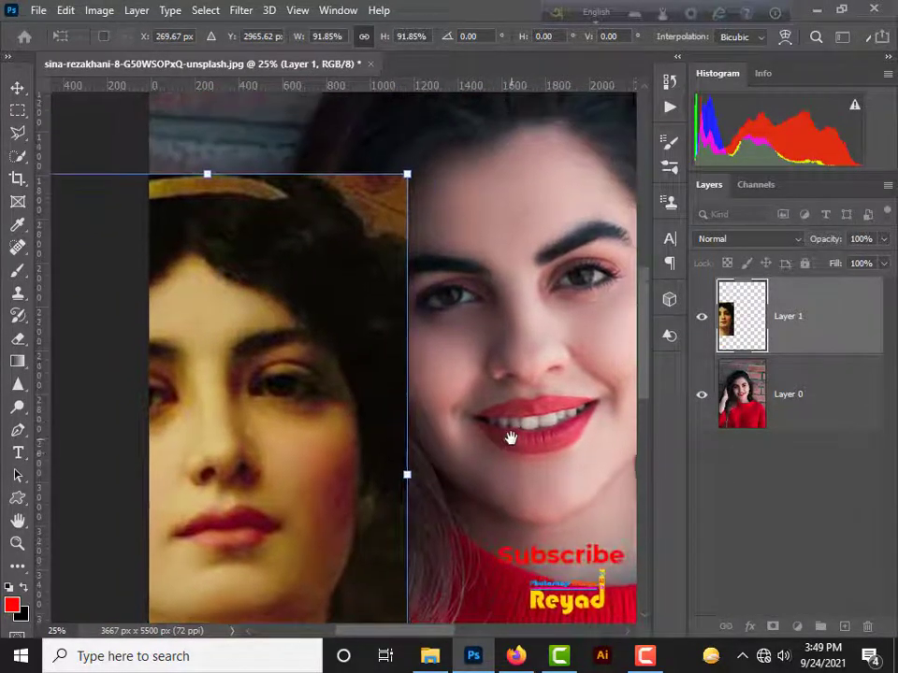
drag(363, 437, 358, 414)
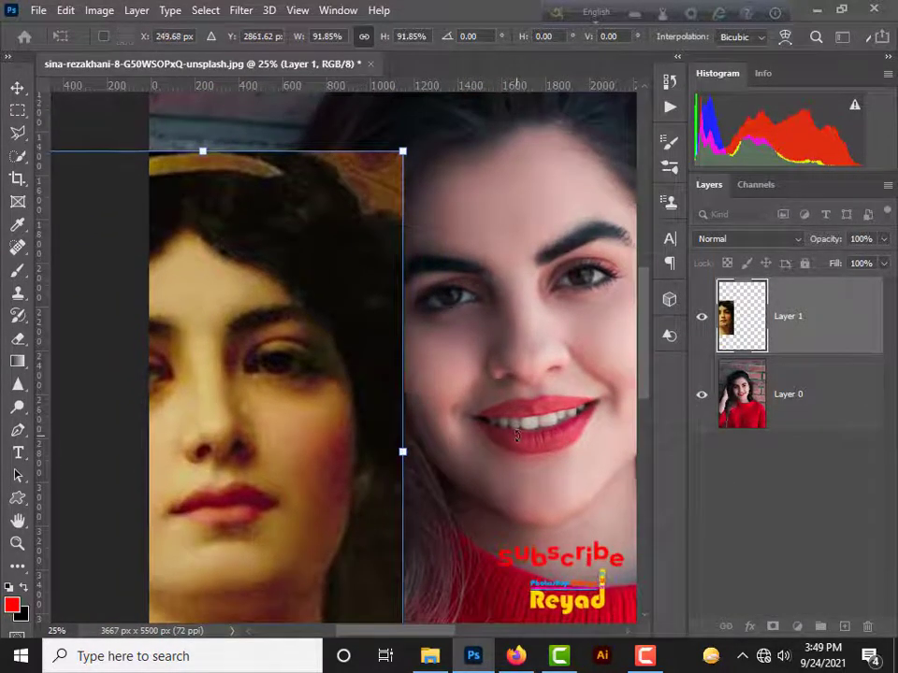
key(Return)
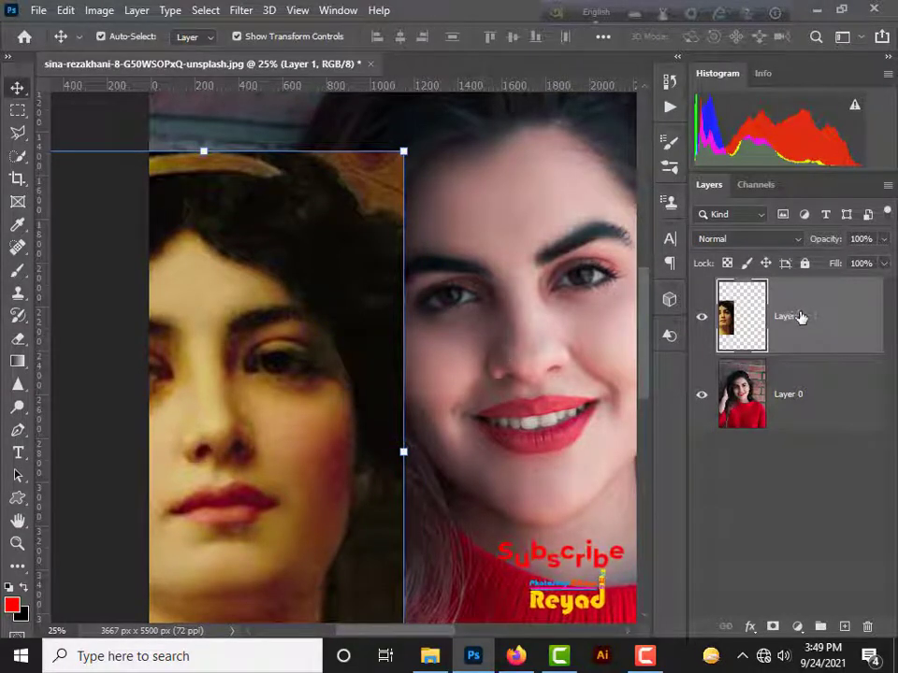
Step: Lasso a wide oval patch on the painted forehead, apply the Average blur to it and deselect
right_click(21, 137)
click(80, 136)
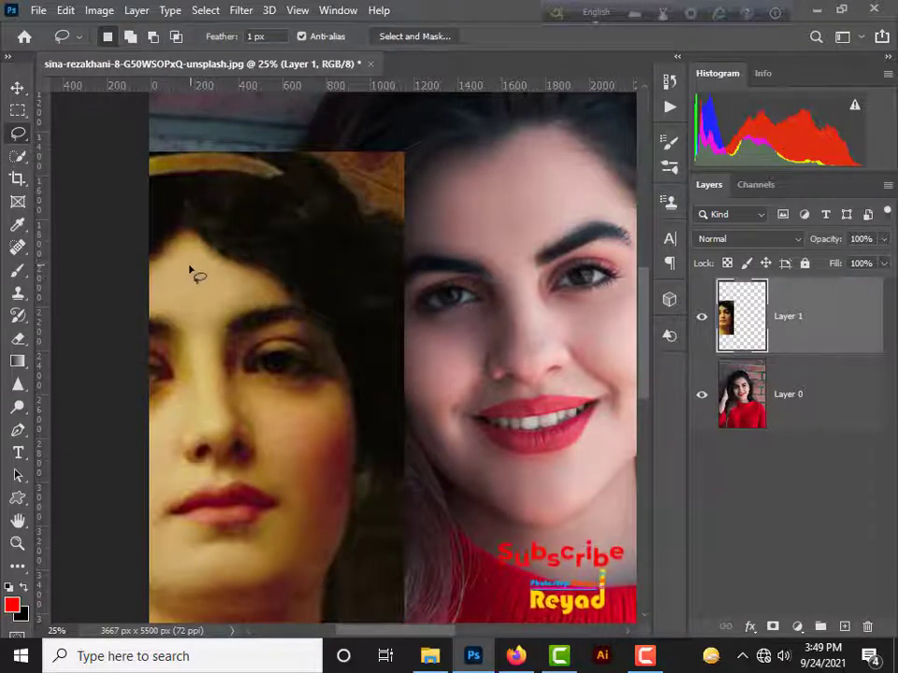
mouse_move(187, 269)
mouse_down()
mouse_move(170, 296)
mouse_move(190, 305)
mouse_move(213, 304)
mouse_move(224, 285)
mouse_move(217, 278)
mouse_move(223, 293)
mouse_move(188, 275)
mouse_up()
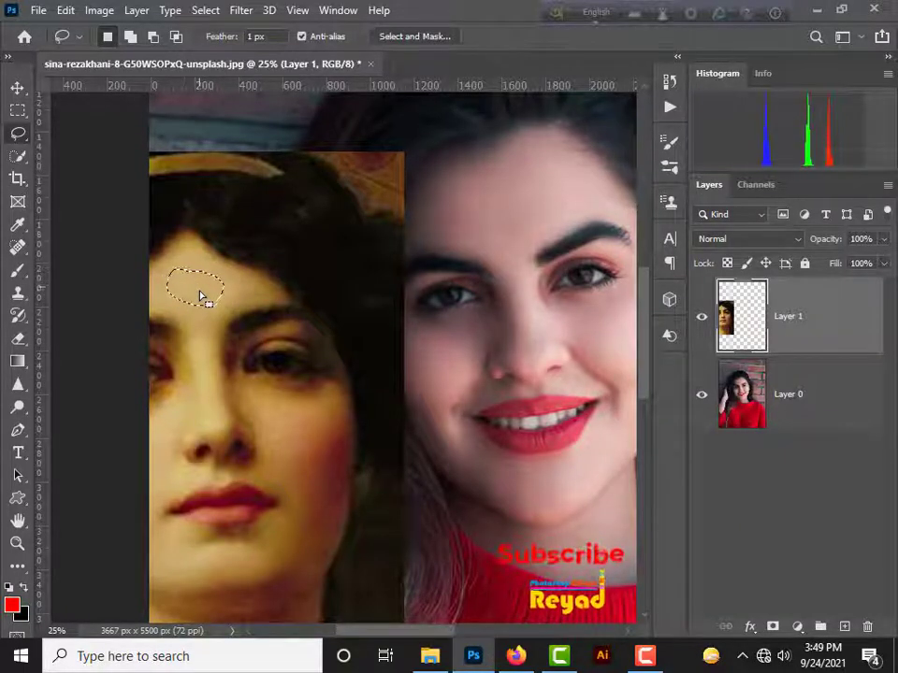
click(241, 11)
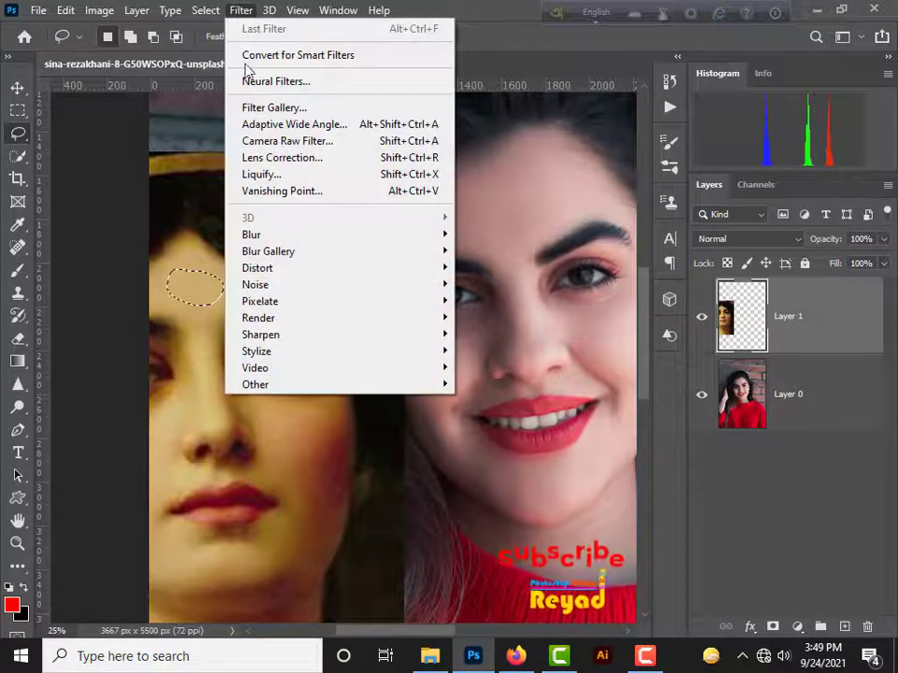
mouse_move(249, 235)
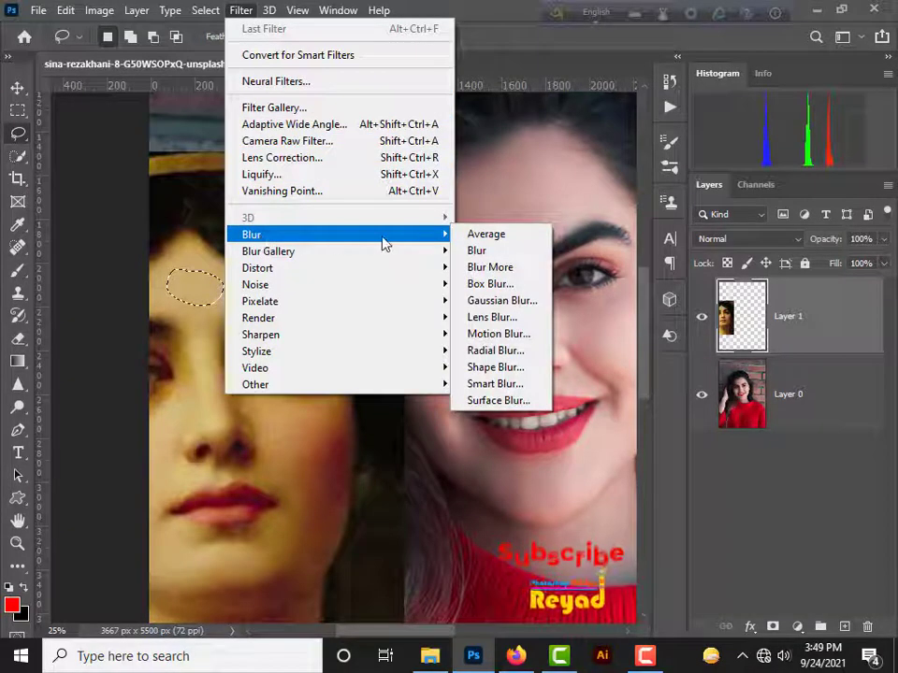
click(481, 238)
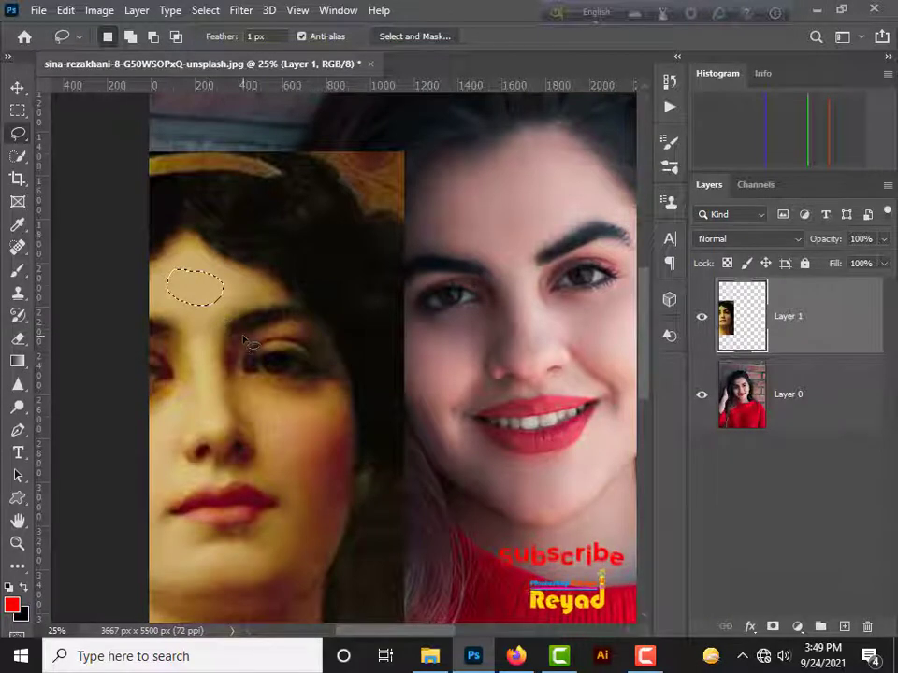
key(ctrl+d)
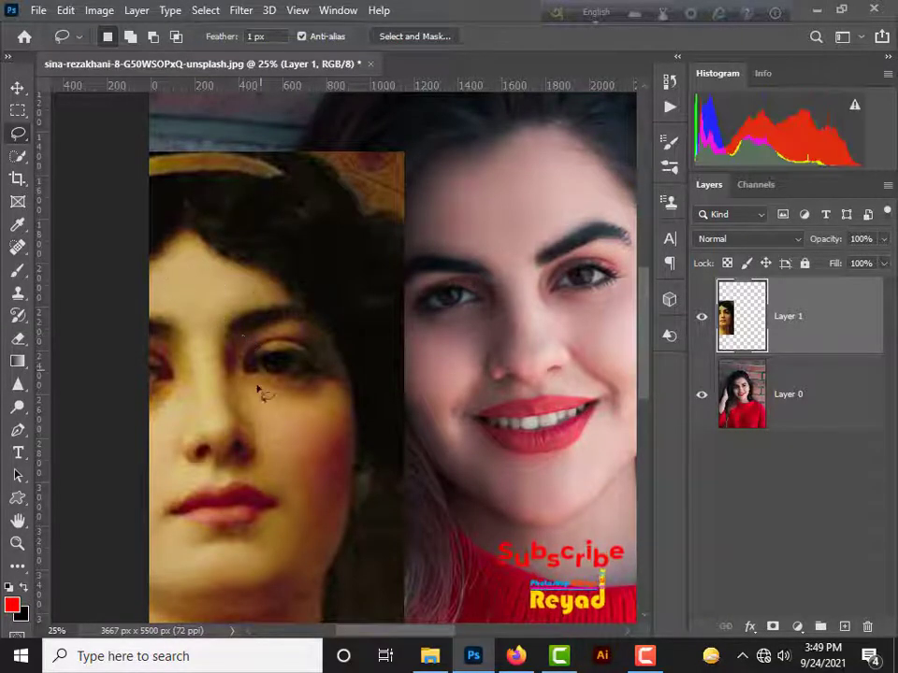
Step: Lasso a small shadow patch under the painted chin, apply the Average blur to it and deselect
scroll(314, 361, down, 3)
scroll(314, 361, left, 2)
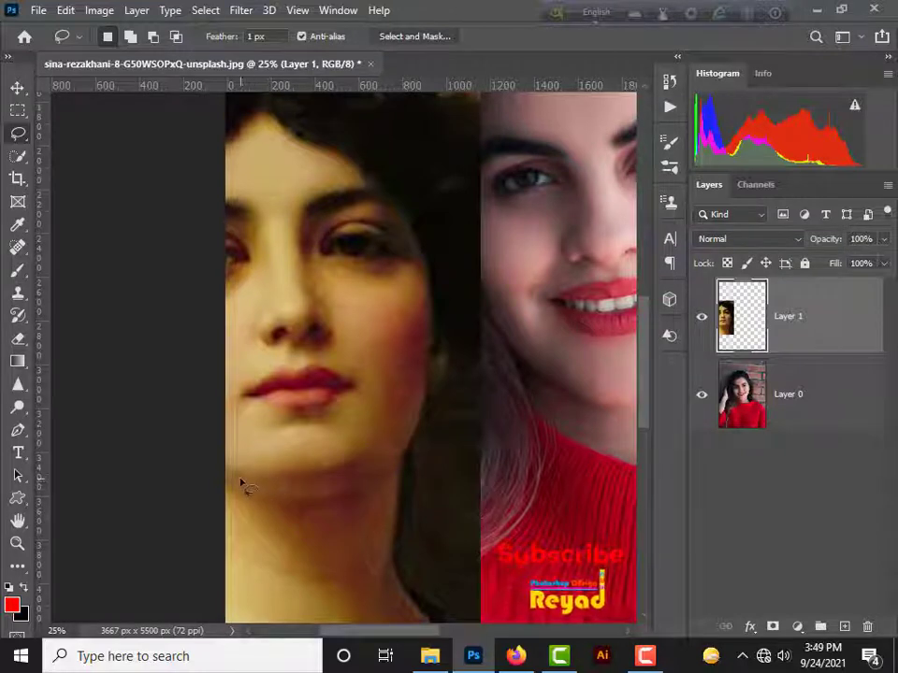
mouse_move(260, 510)
mouse_down()
mouse_move(286, 517)
mouse_move(236, 477)
mouse_up()
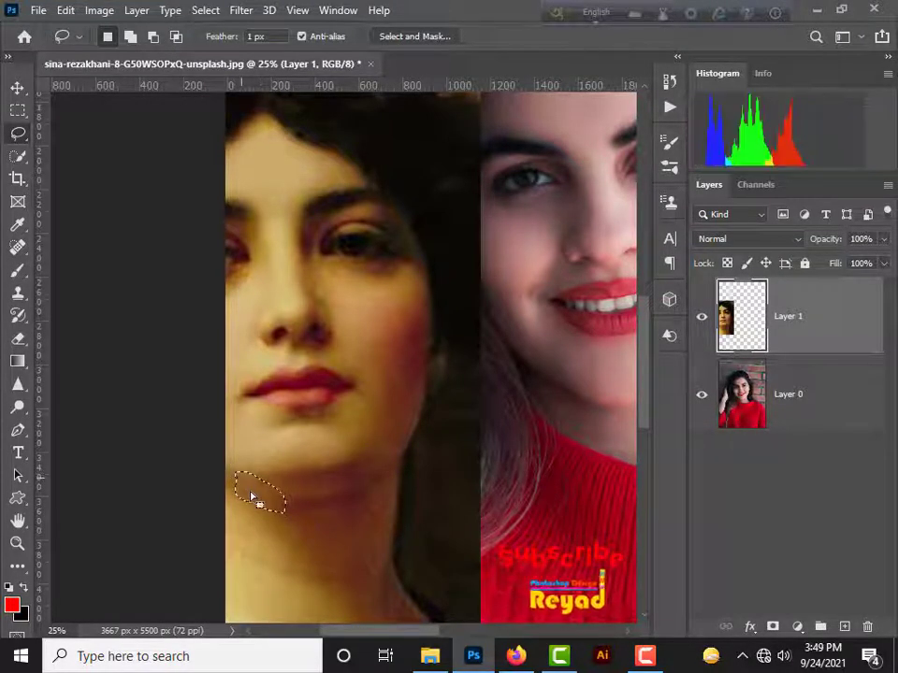
click(242, 11)
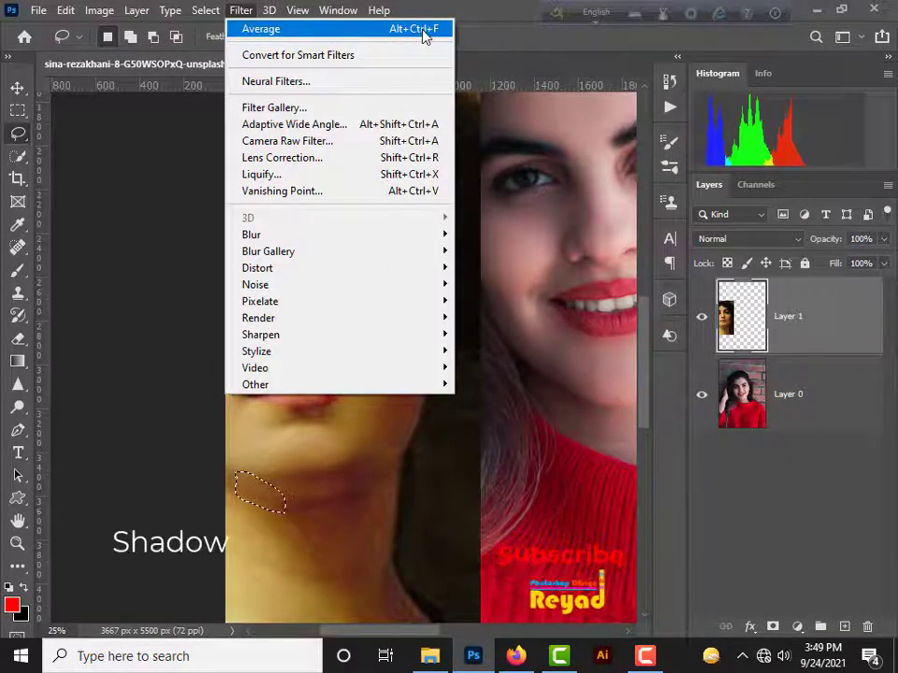
click(425, 31)
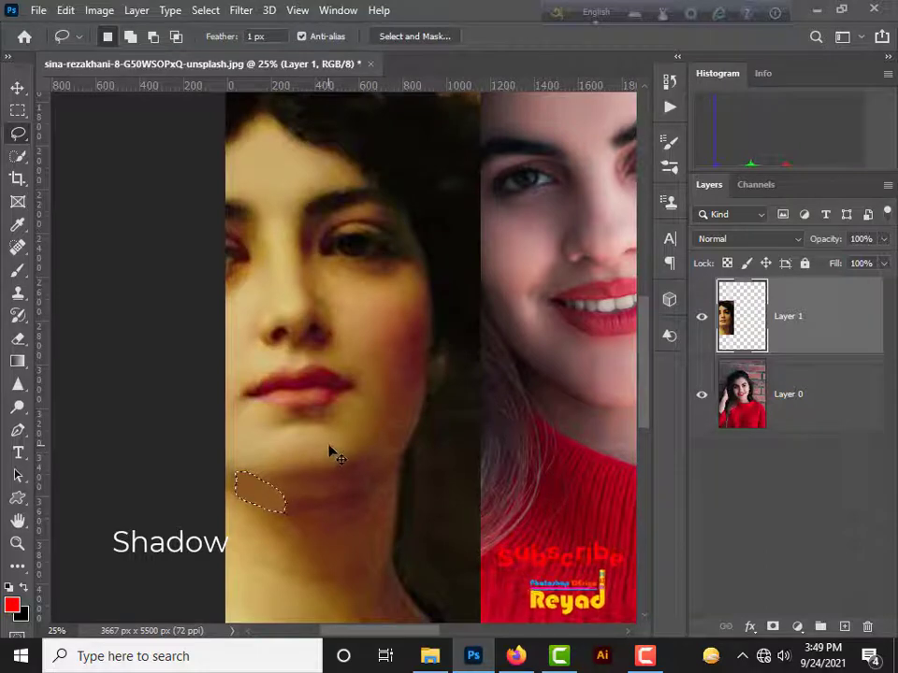
key(ctrl+d)
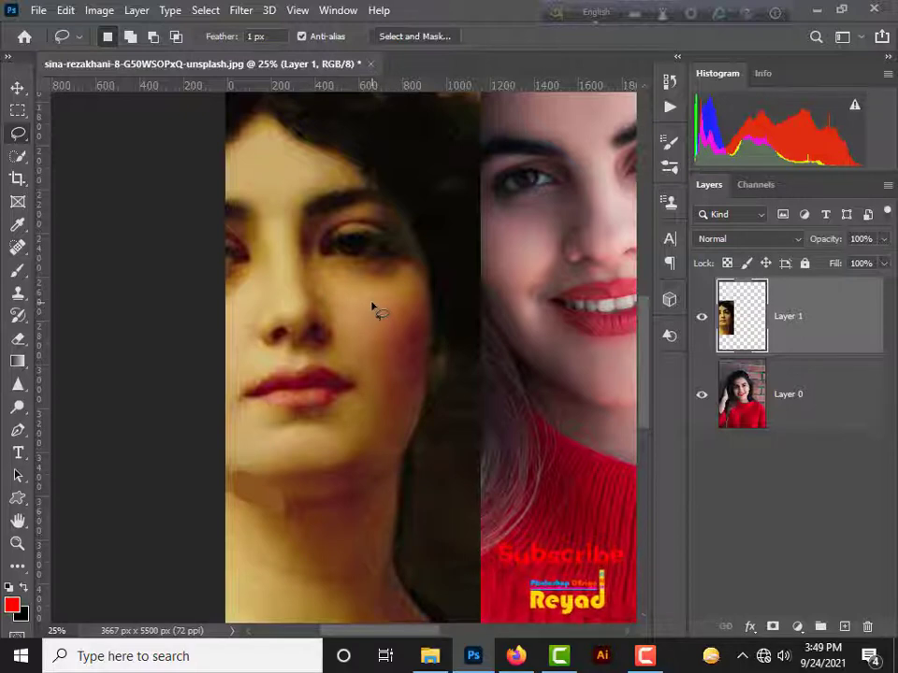
Step: Lasso a round midtone patch on the painted cheek, apply the Average blur to it and deselect
mouse_move(371, 304)
mouse_down()
mouse_move(356, 347)
mouse_move(374, 358)
mouse_move(391, 354)
mouse_move(402, 338)
mouse_move(366, 307)
mouse_up()
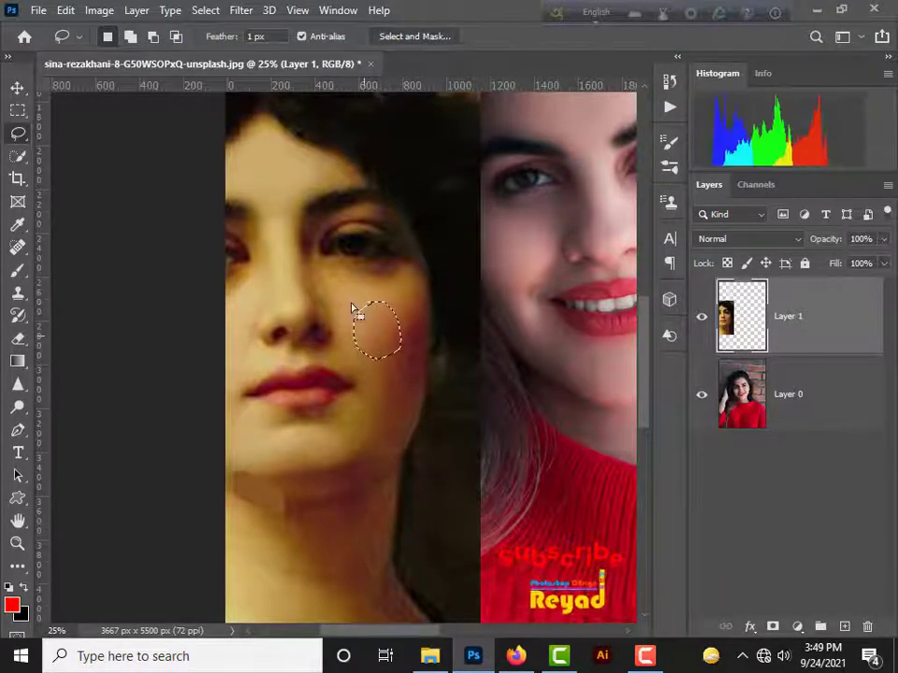
click(242, 12)
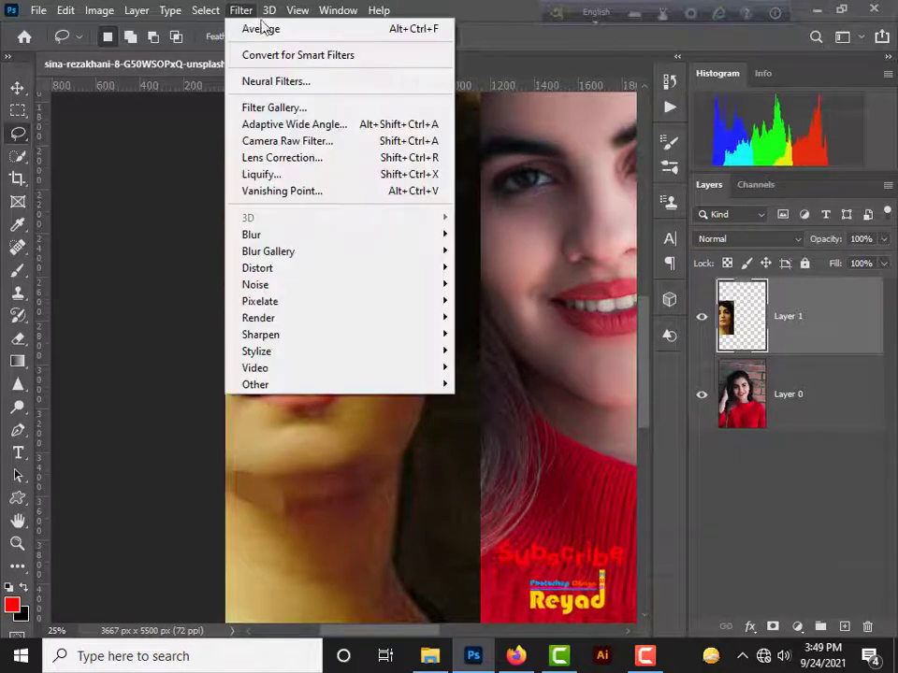
click(400, 35)
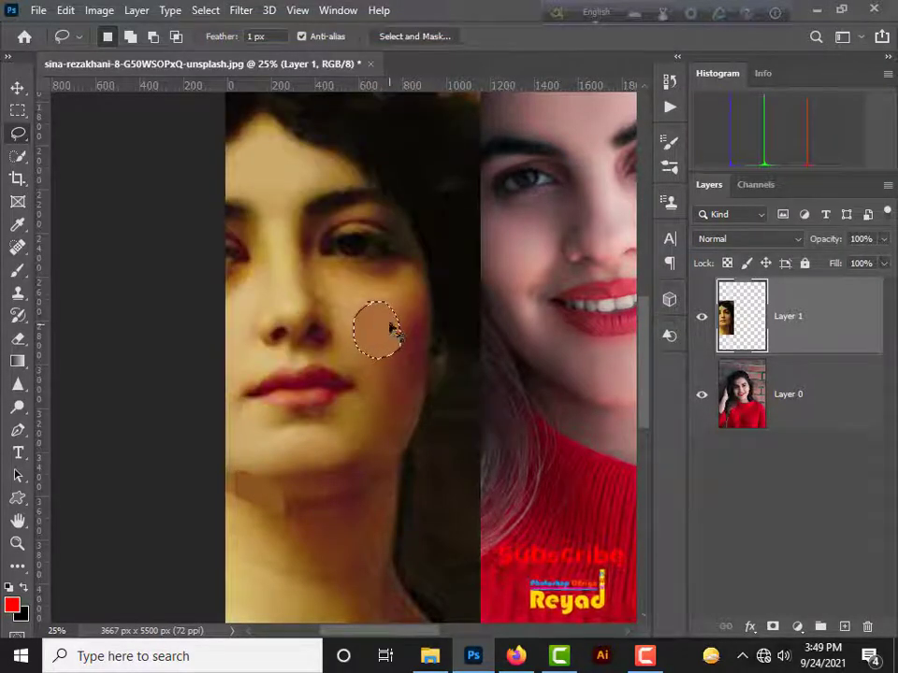
key(ctrl+d)
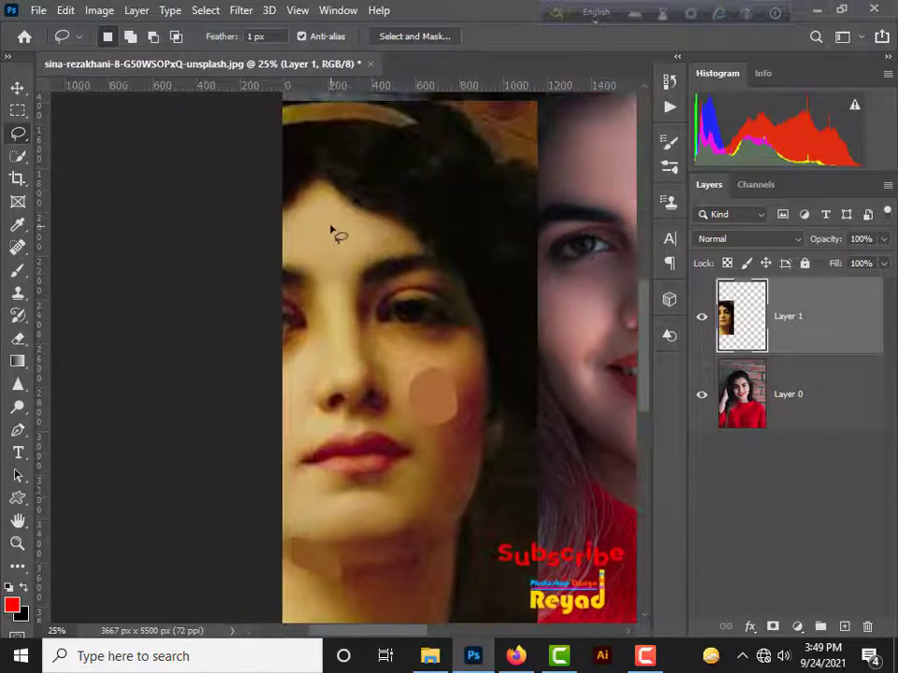
Step: Lasso a second, narrower patch at the middle of the painted forehead, average its colour and deselect
mouse_move(315, 228)
mouse_down()
mouse_move(337, 274)
mouse_move(347, 241)
mouse_move(322, 226)
mouse_up()
click(241, 10)
click(248, 26)
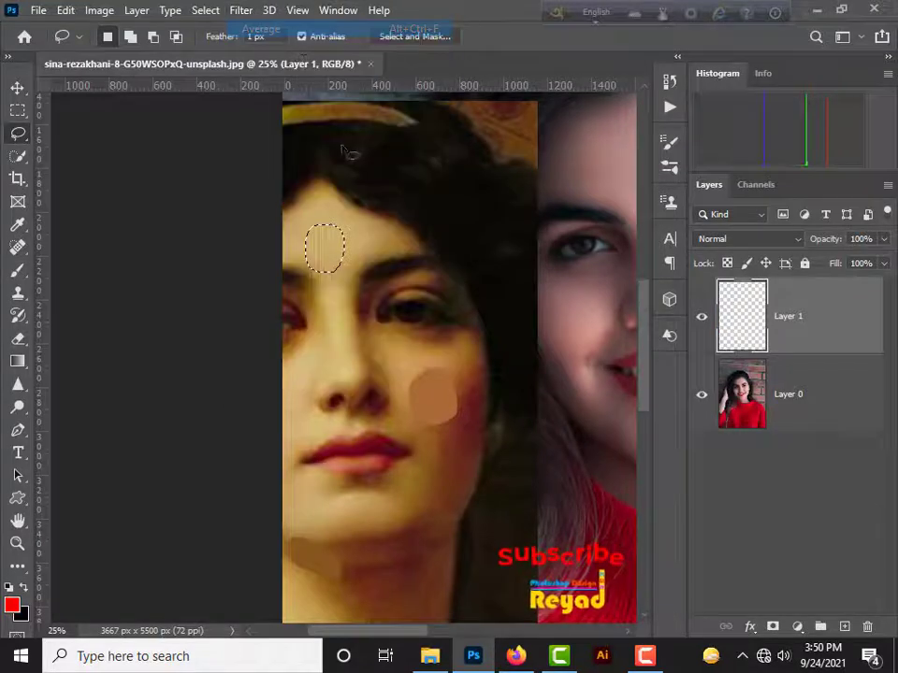
key(ctrl+d)
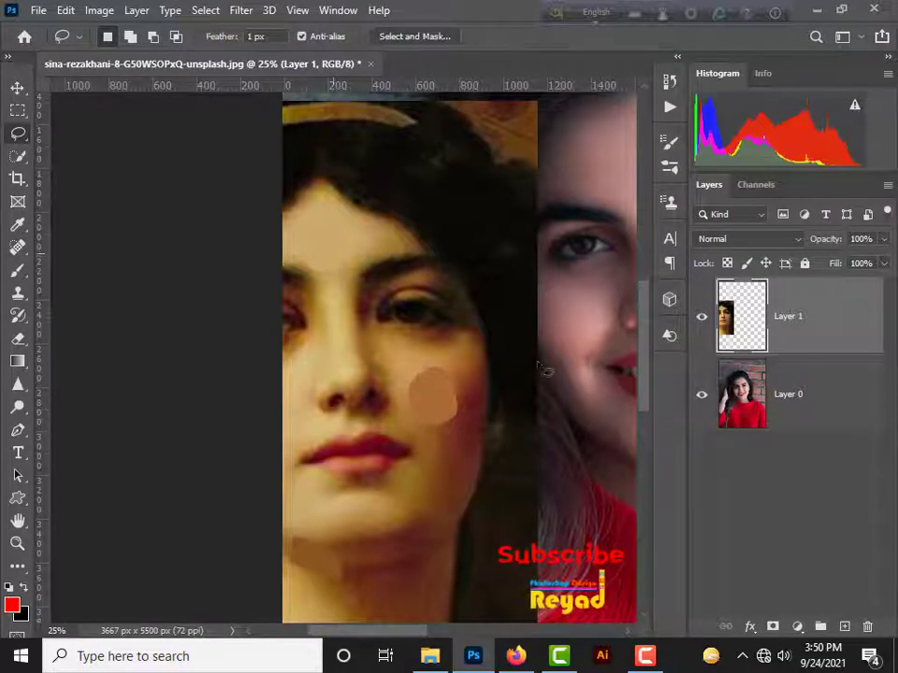
Step: Add a Curves adjustment layer directly above the portrait's Layer 0 and make its adjustment active
click(819, 404)
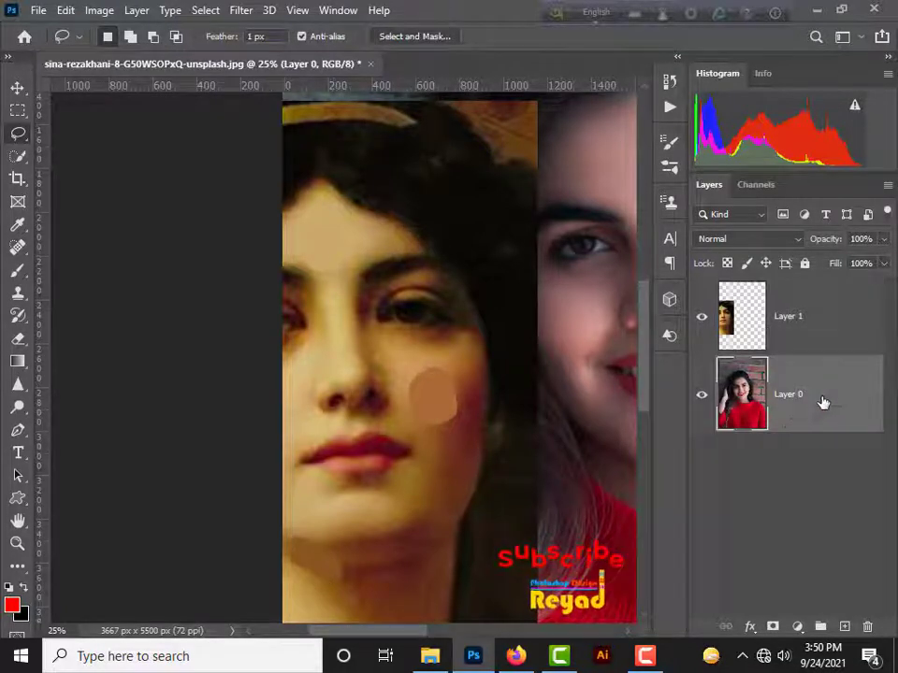
click(796, 628)
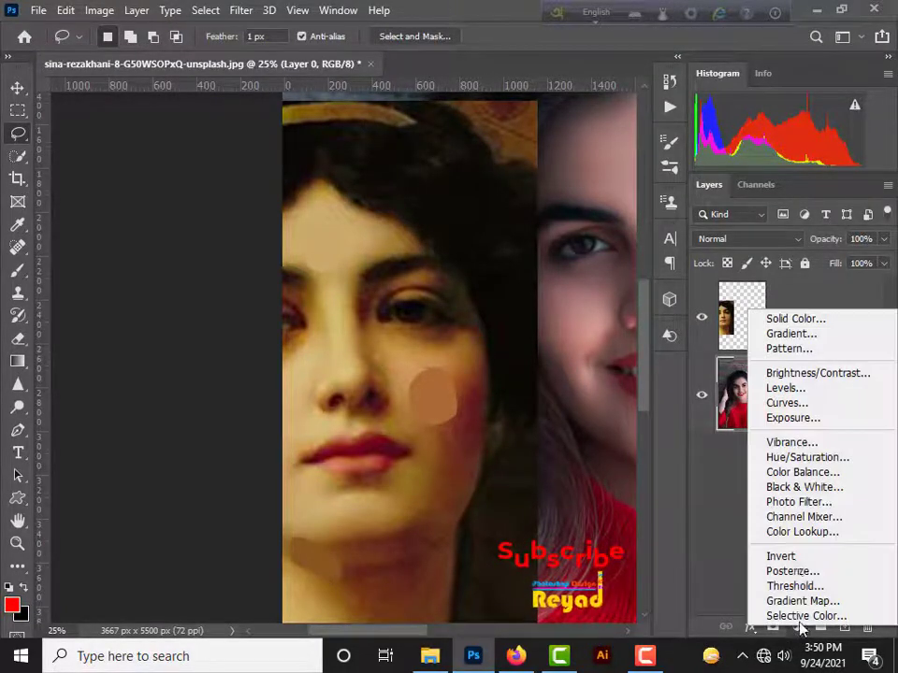
click(797, 404)
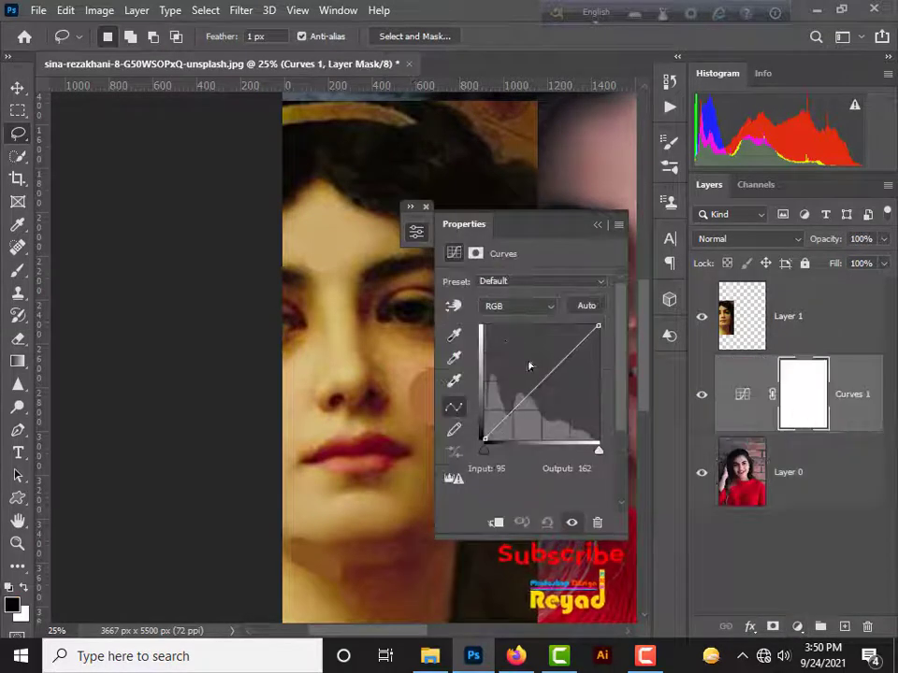
click(738, 398)
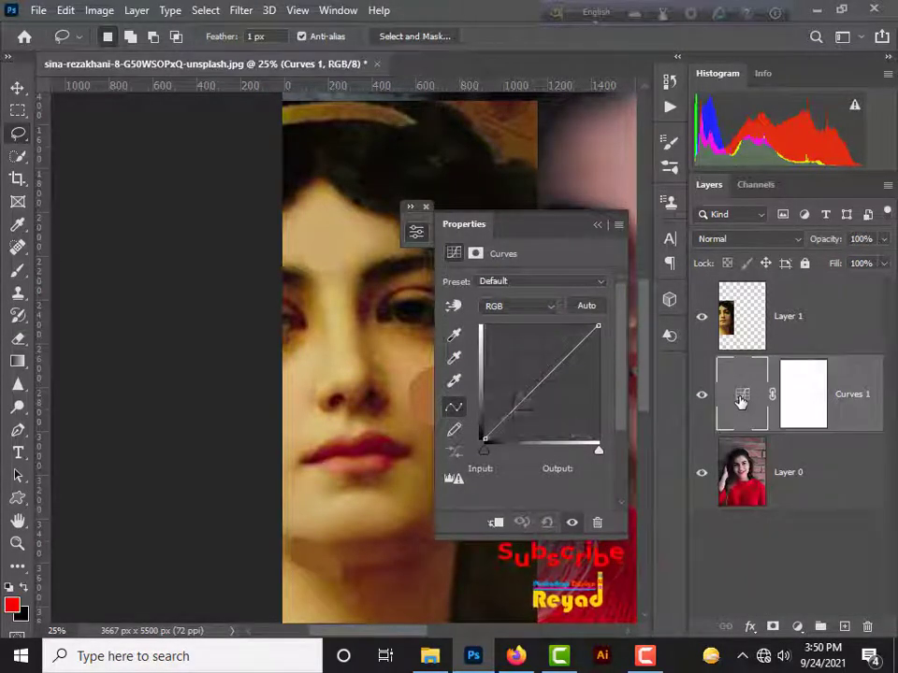
Step: Set the Curves target highlight colour to c9a968, sampled from the averaged forehead patch, without saving it as a default
click(453, 385)
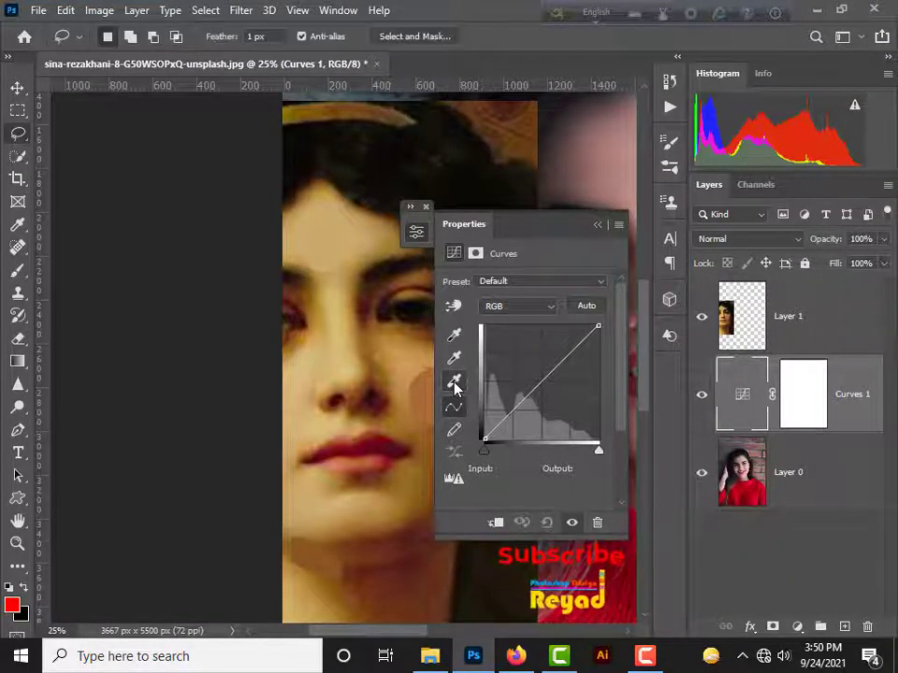
click(454, 385)
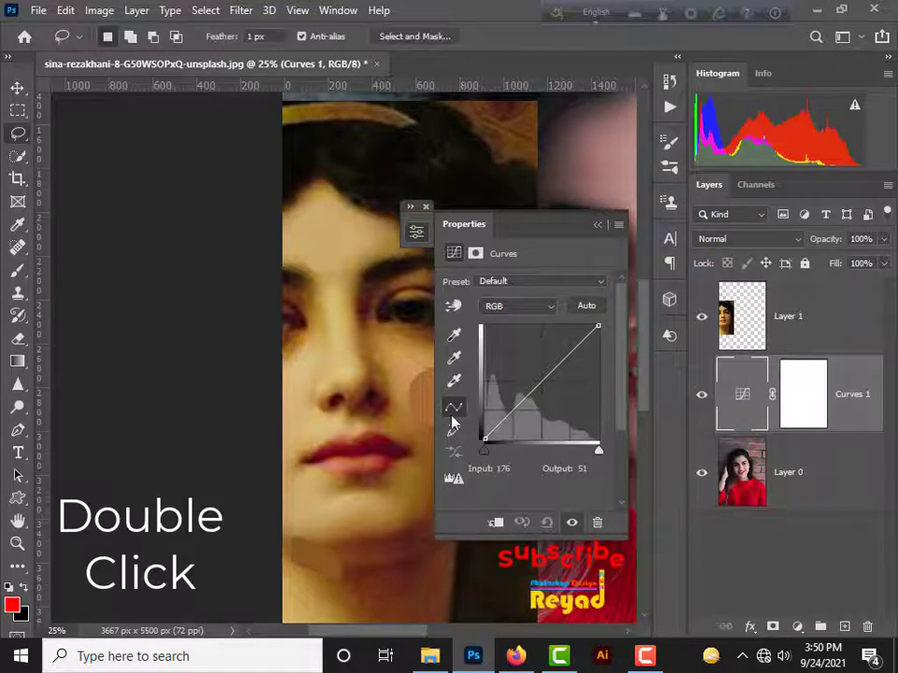
double_click(454, 381)
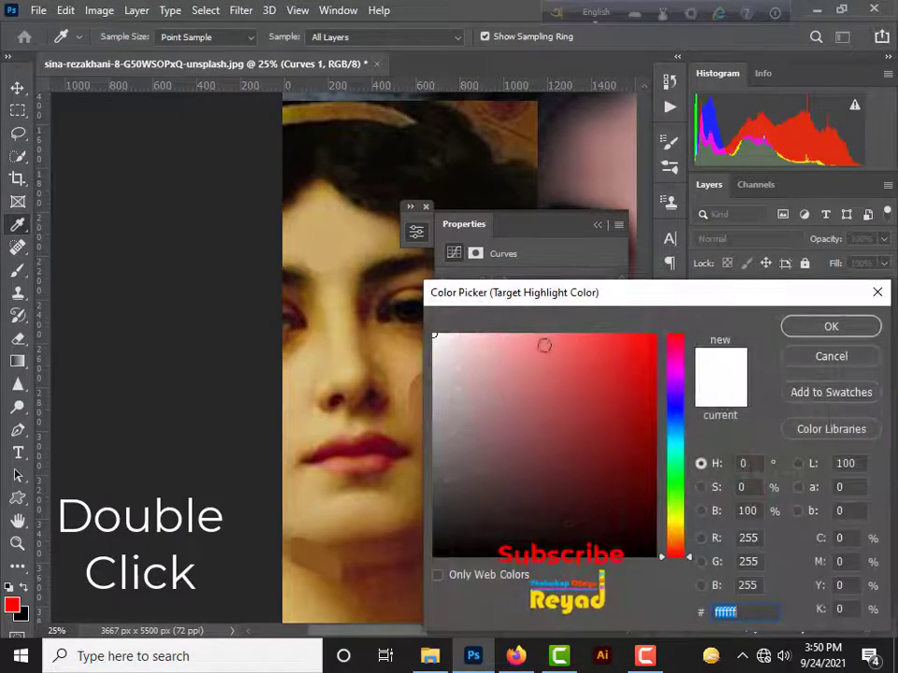
click(329, 253)
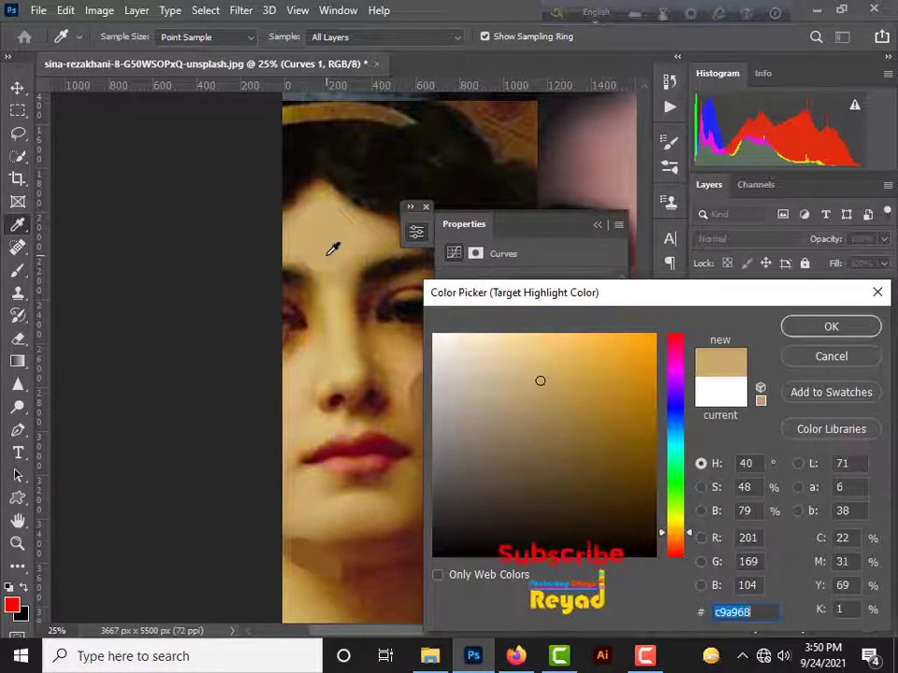
click(831, 326)
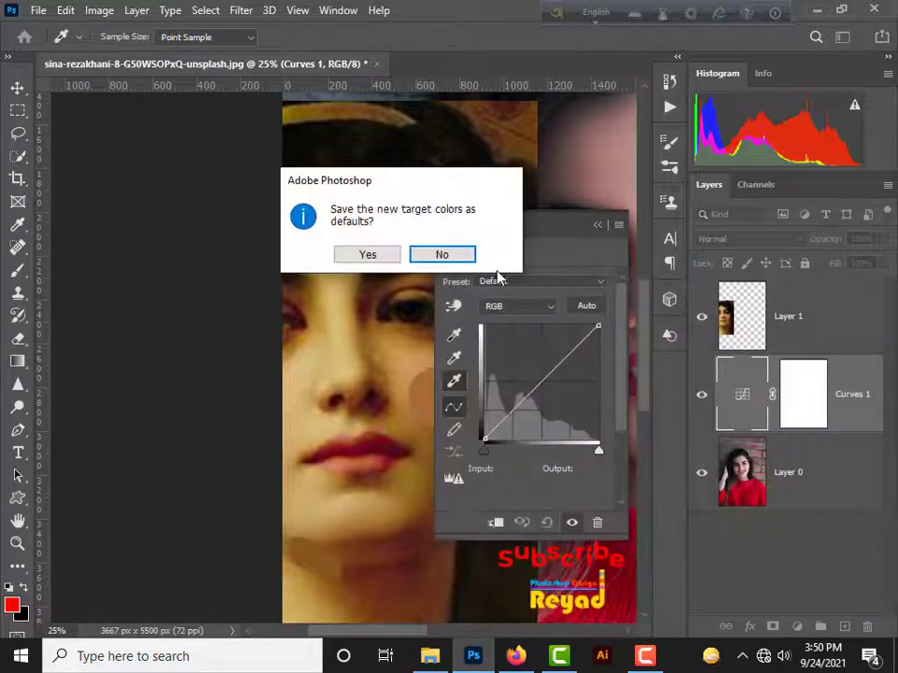
click(442, 254)
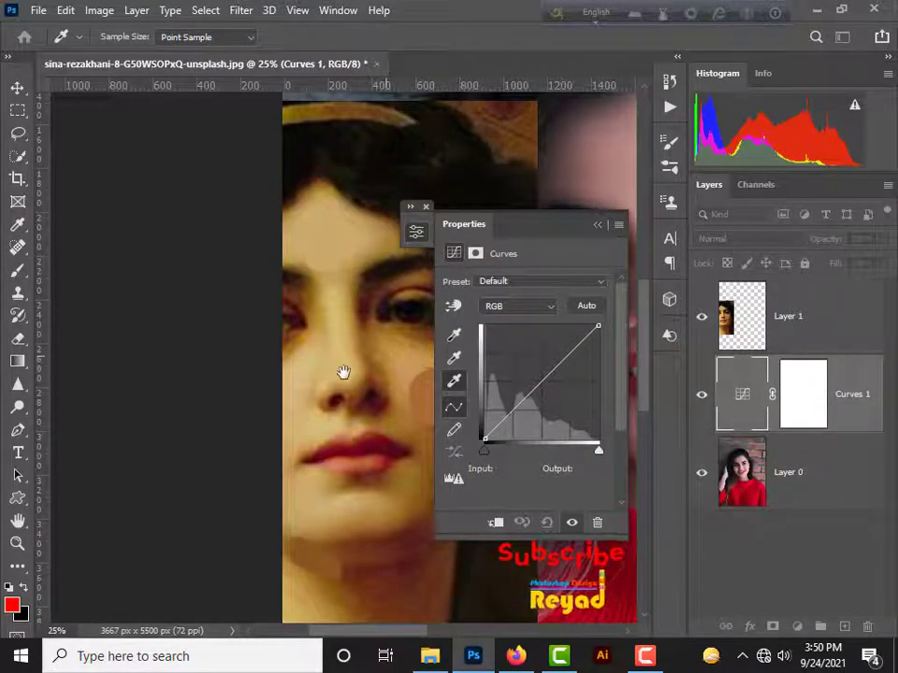
Step: Use the highlight eyedropper on the bright skin of the portrait's forehead, refining the sample point, and close the Curves properties
drag(342, 373, 103, 414)
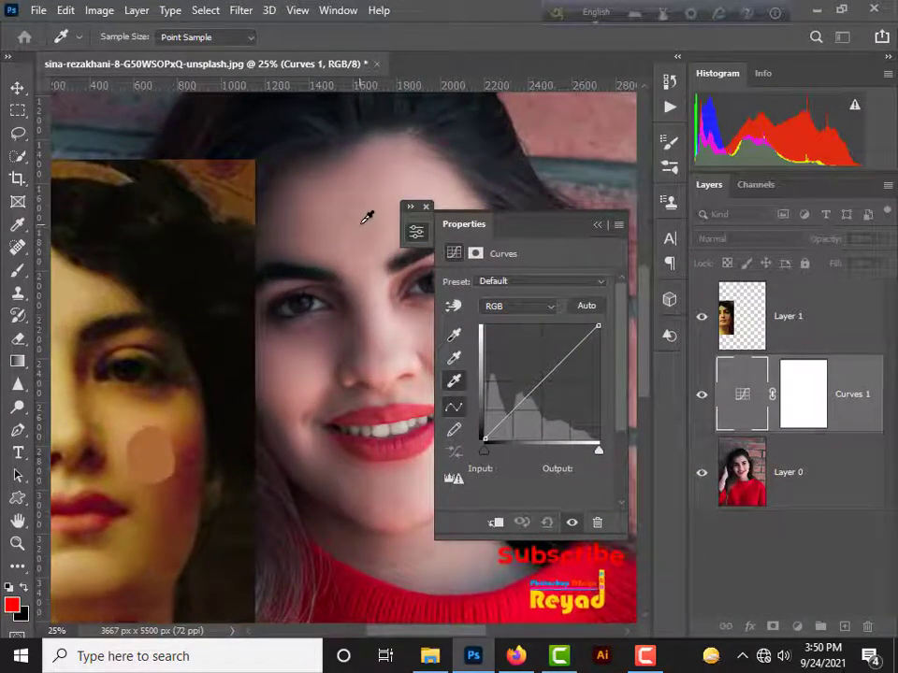
click(387, 207)
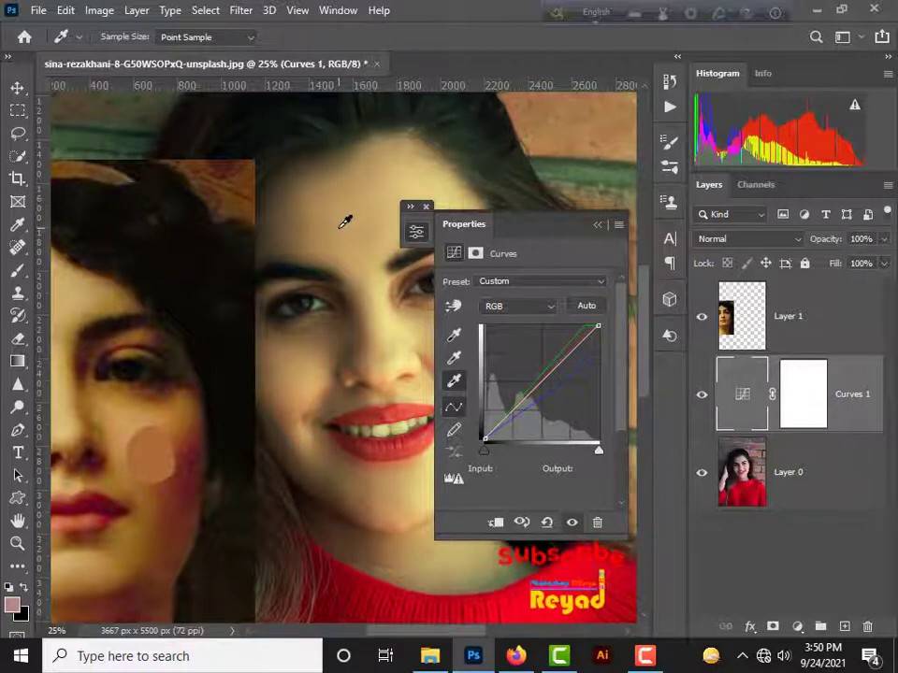
click(344, 223)
click(378, 208)
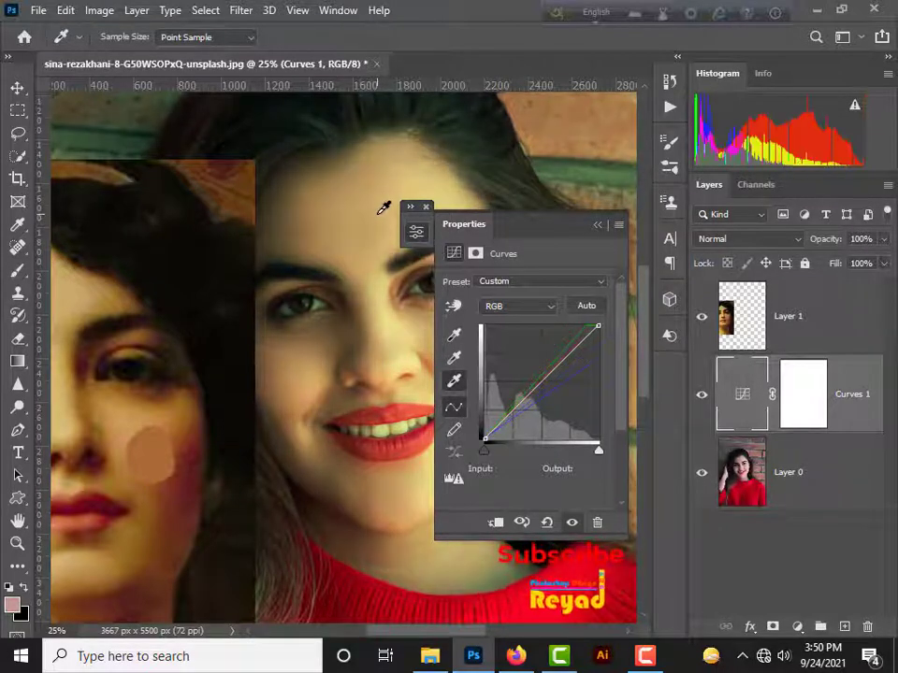
click(426, 208)
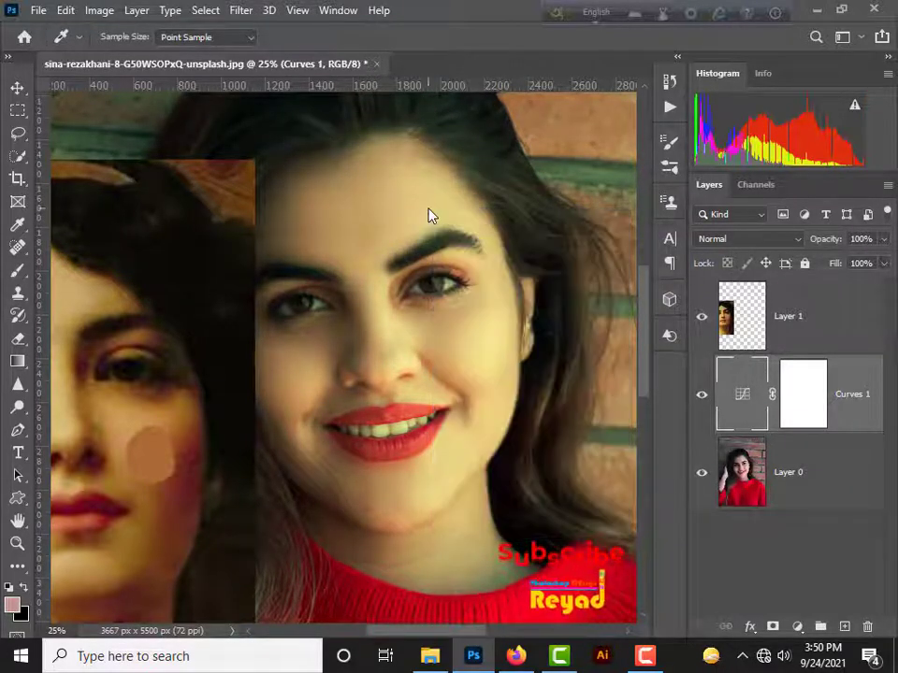
Step: Set the Curves target shadow colour to 8a5520 from the averaged under-chin patch, without saving defaults, and sample a shadow on the portrait
double_click(747, 412)
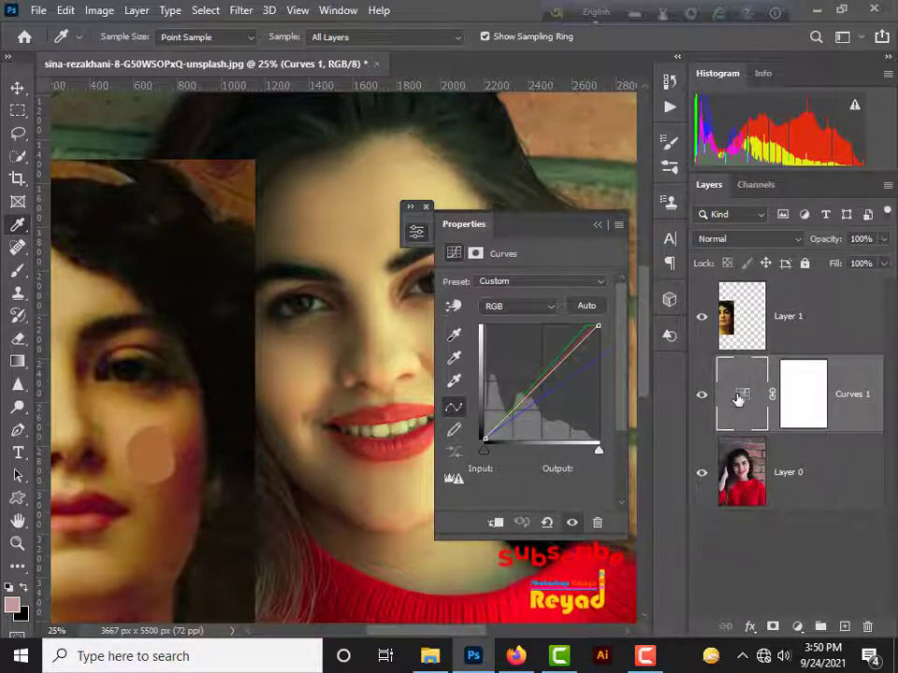
double_click(456, 339)
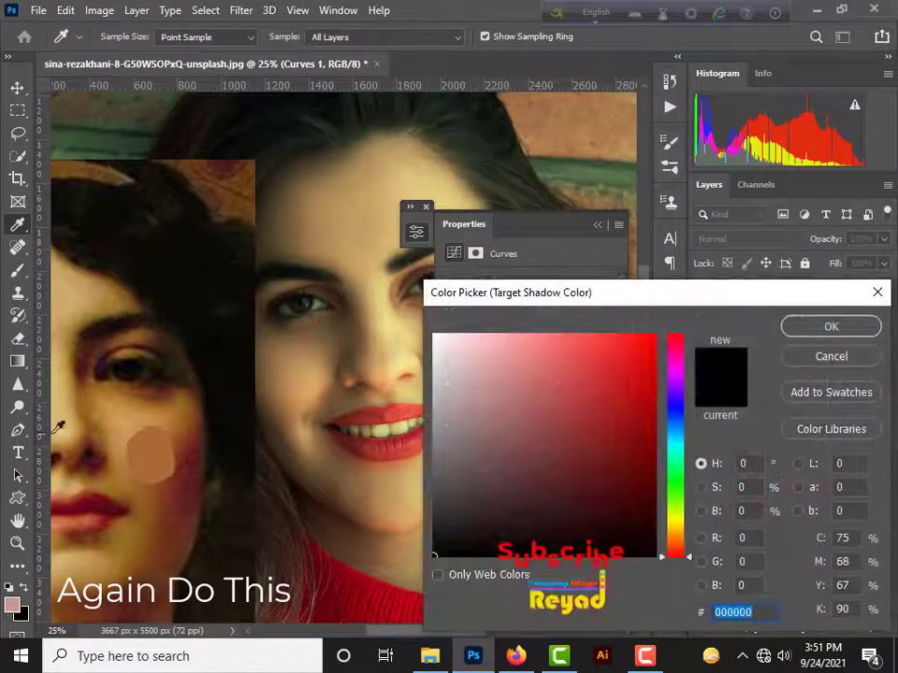
drag(144, 425, 277, 291)
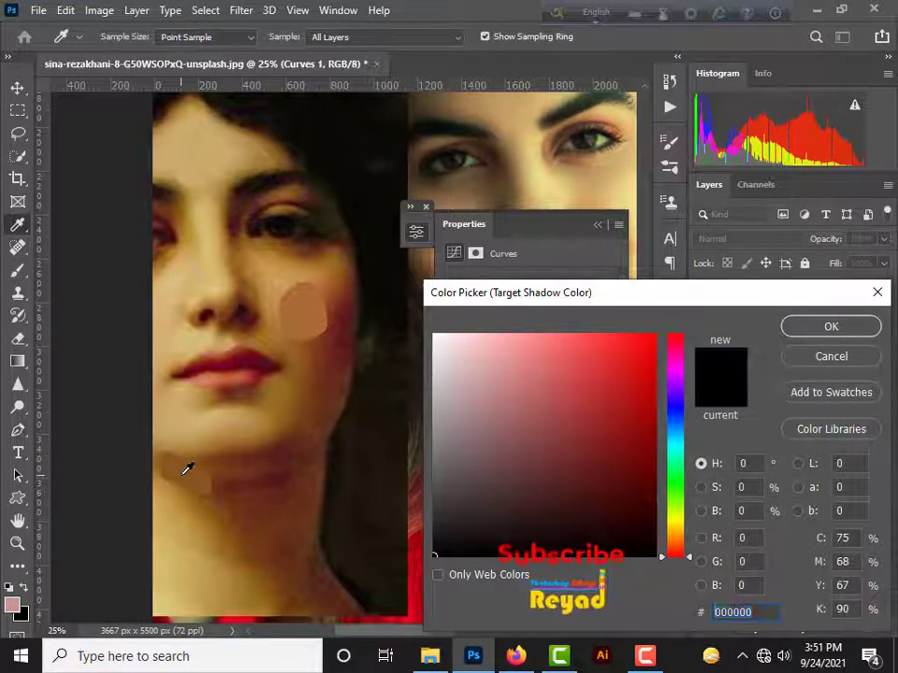
click(186, 469)
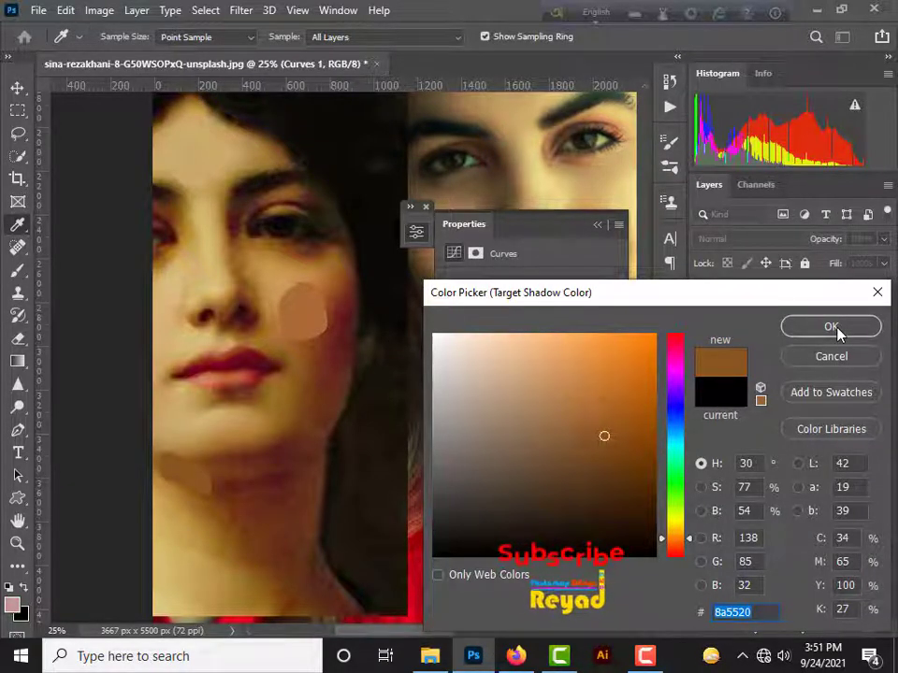
click(831, 327)
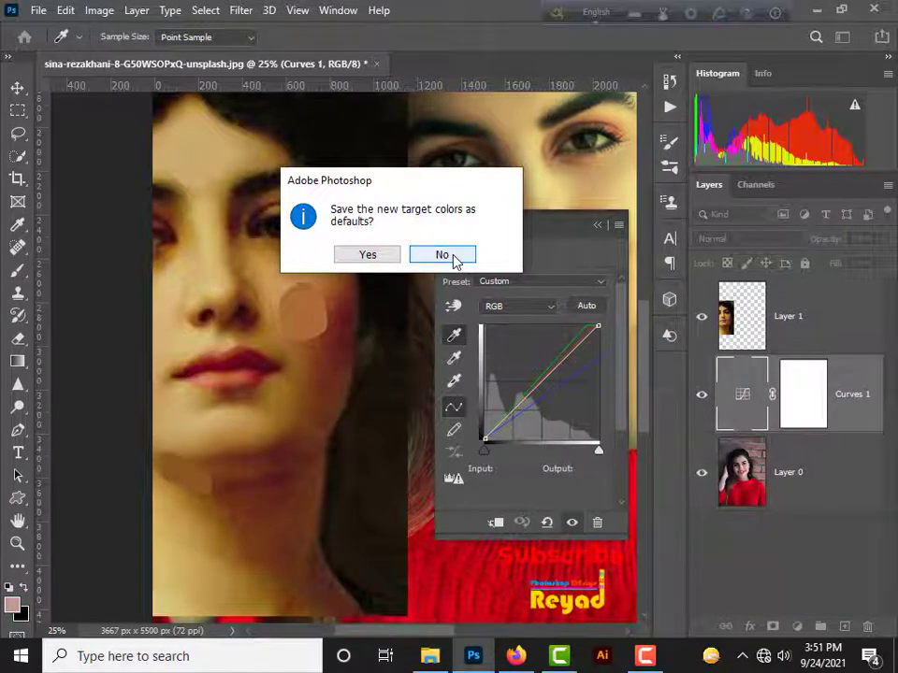
click(456, 256)
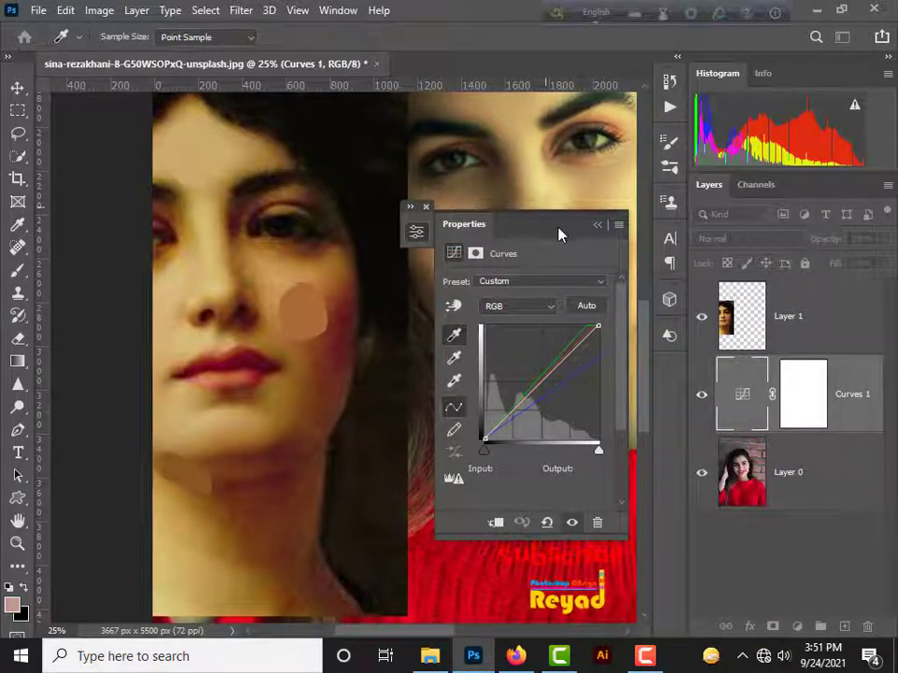
click(425, 206)
drag(517, 221, 420, 357)
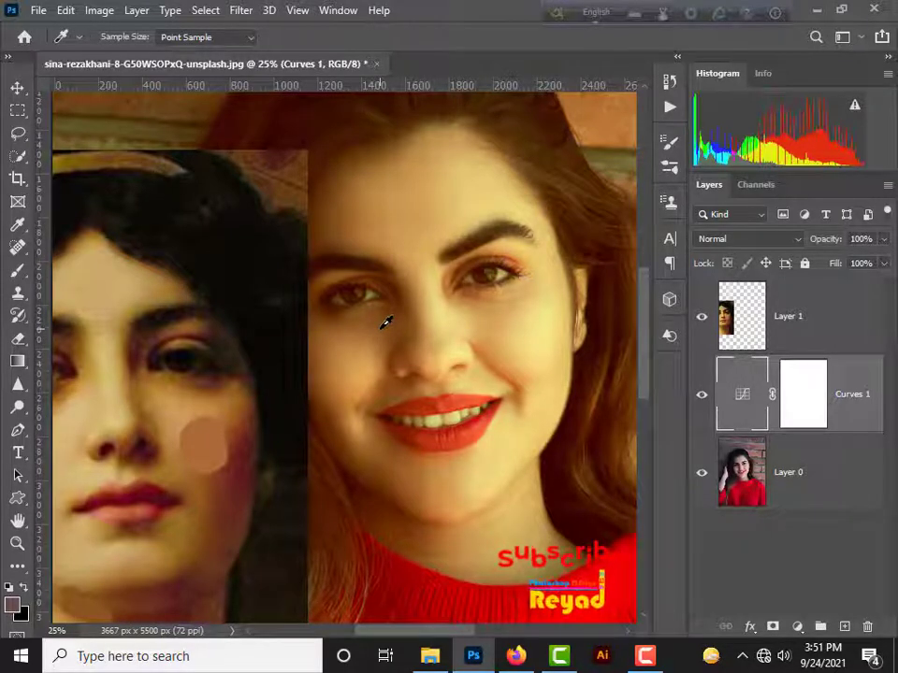
Step: Set the Curves target midtone colour to aa6a37, sampled from the averaged cheek patch, without saving it as a default
double_click(738, 418)
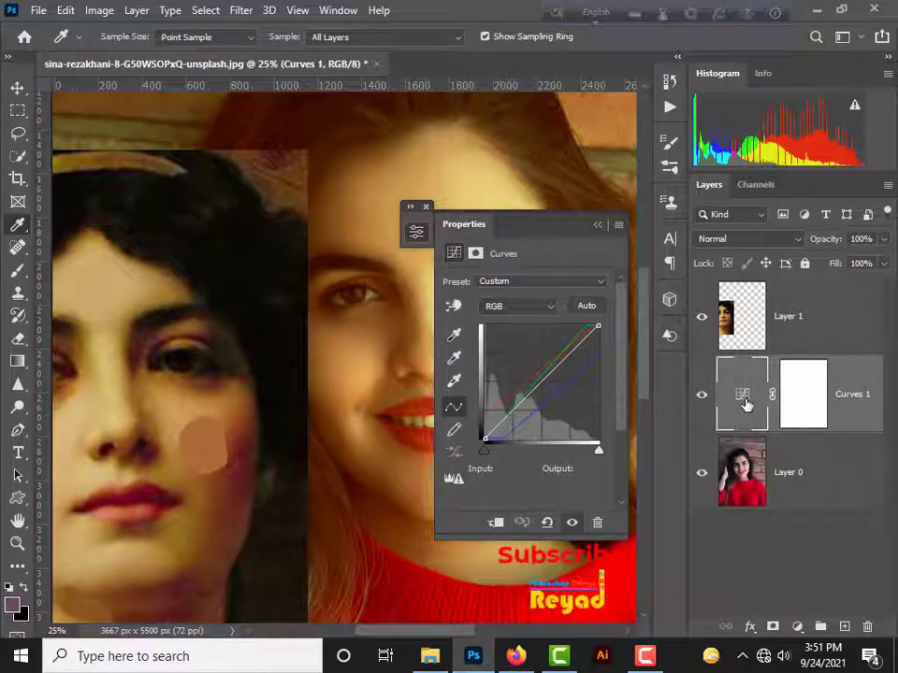
double_click(455, 365)
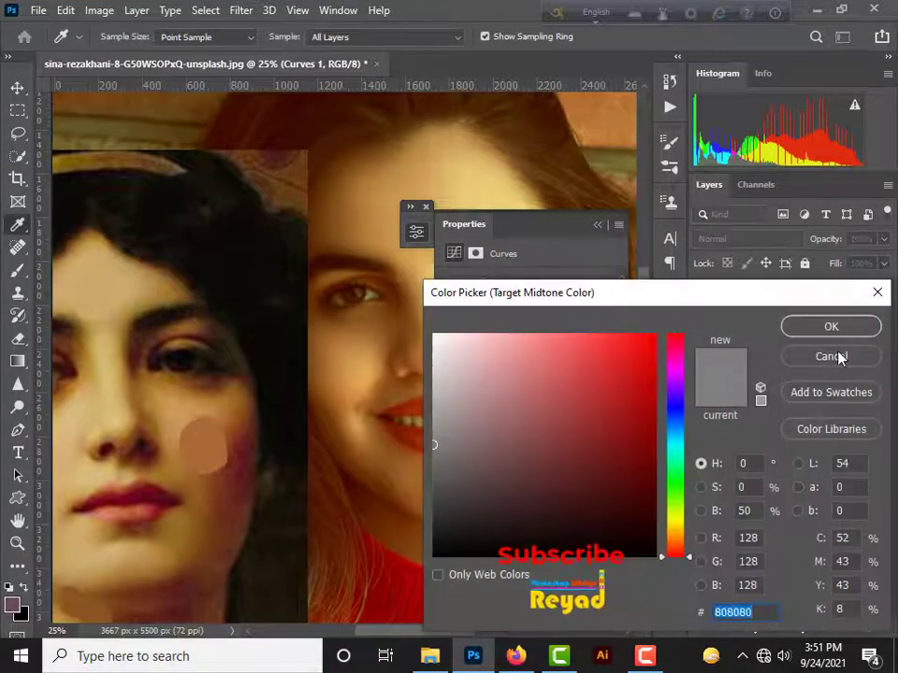
click(835, 357)
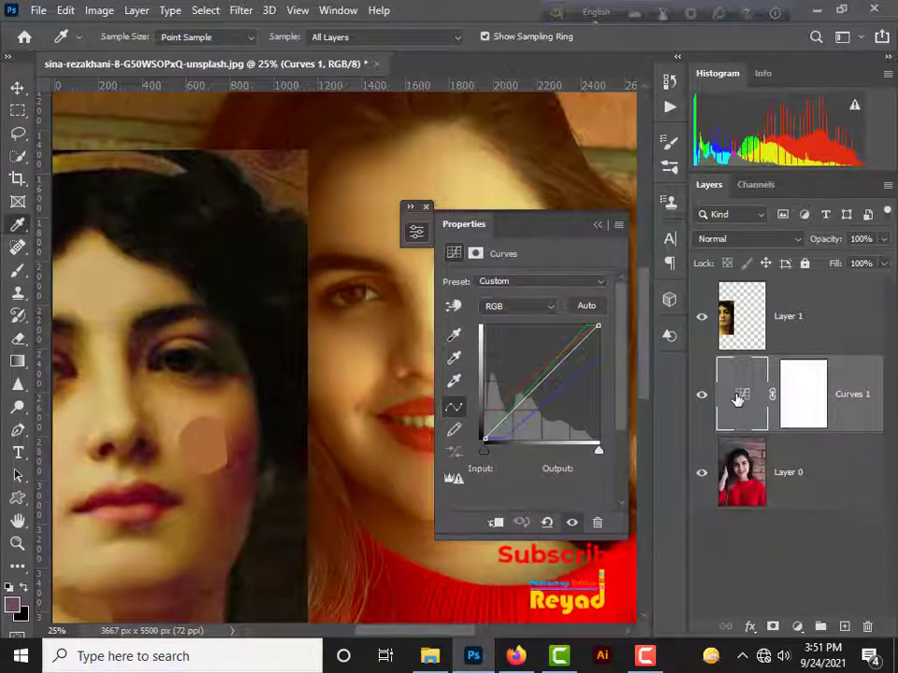
double_click(453, 358)
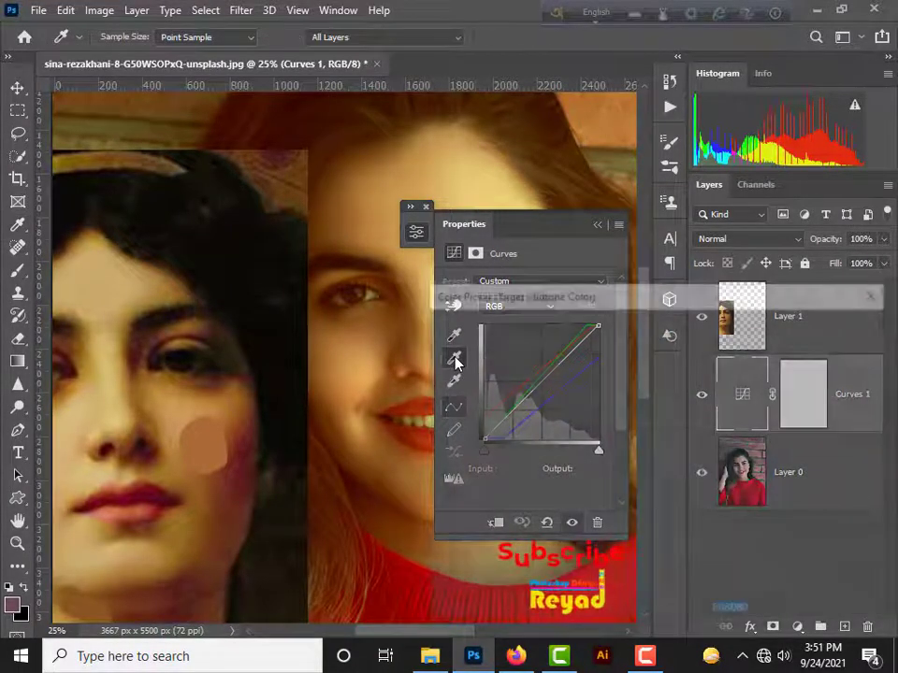
click(201, 451)
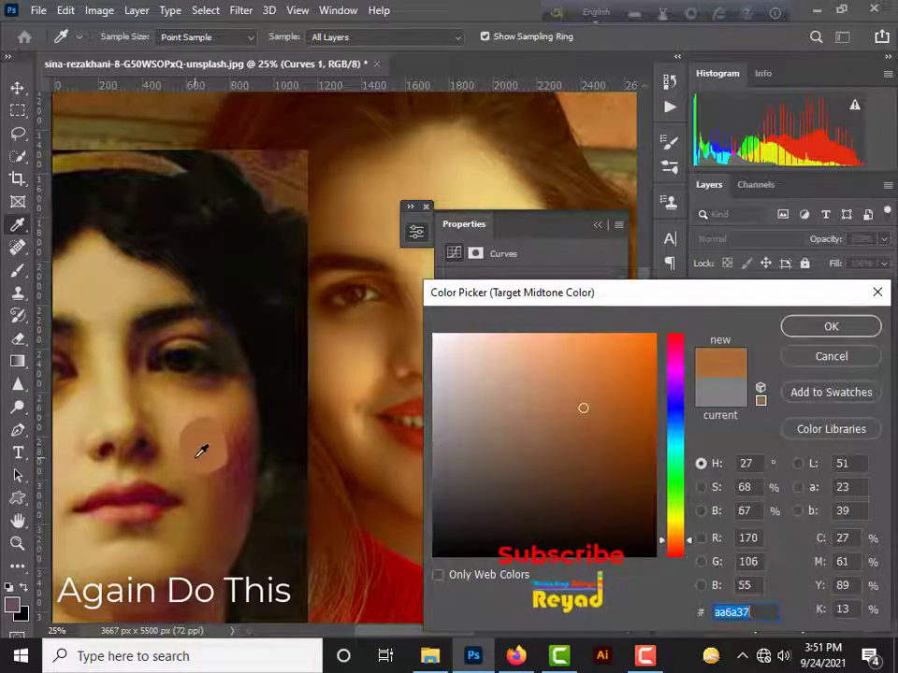
click(814, 331)
click(442, 254)
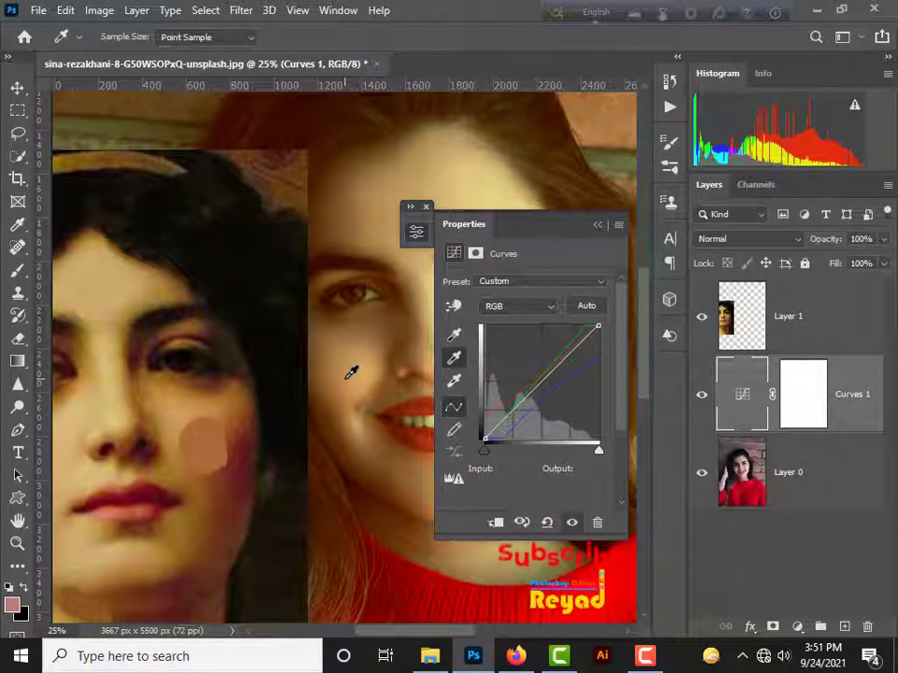
Step: Use the midtone eyedropper on several points of the portrait's cheek and close the Curves properties
click(597, 225)
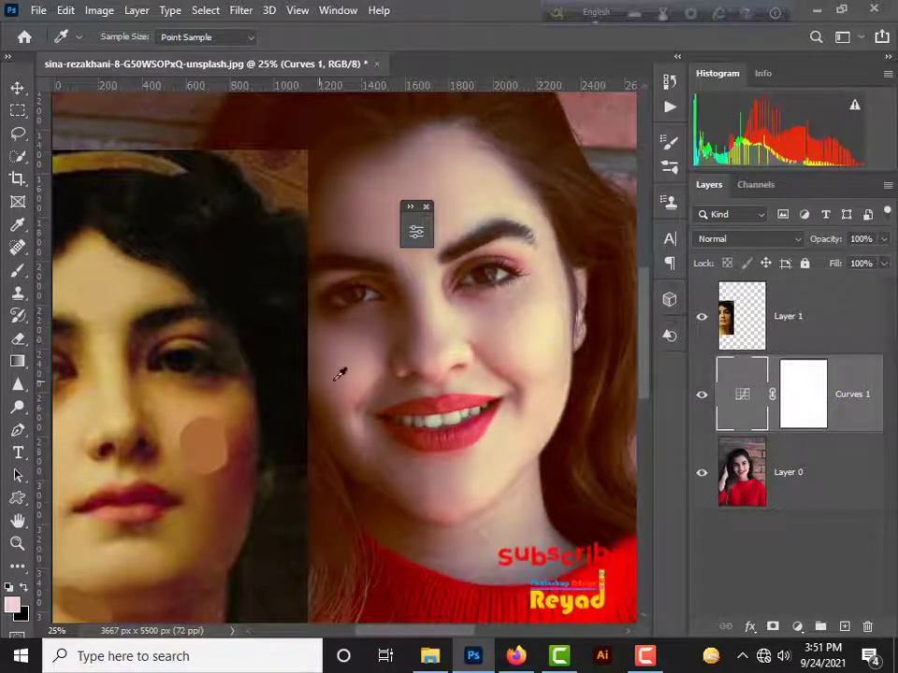
click(352, 377)
click(339, 387)
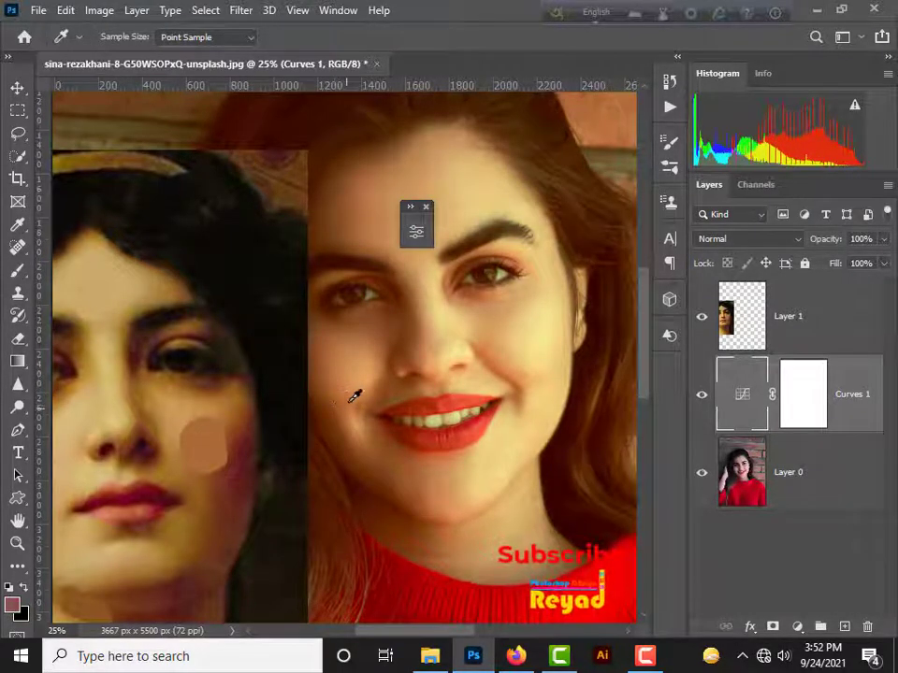
click(426, 206)
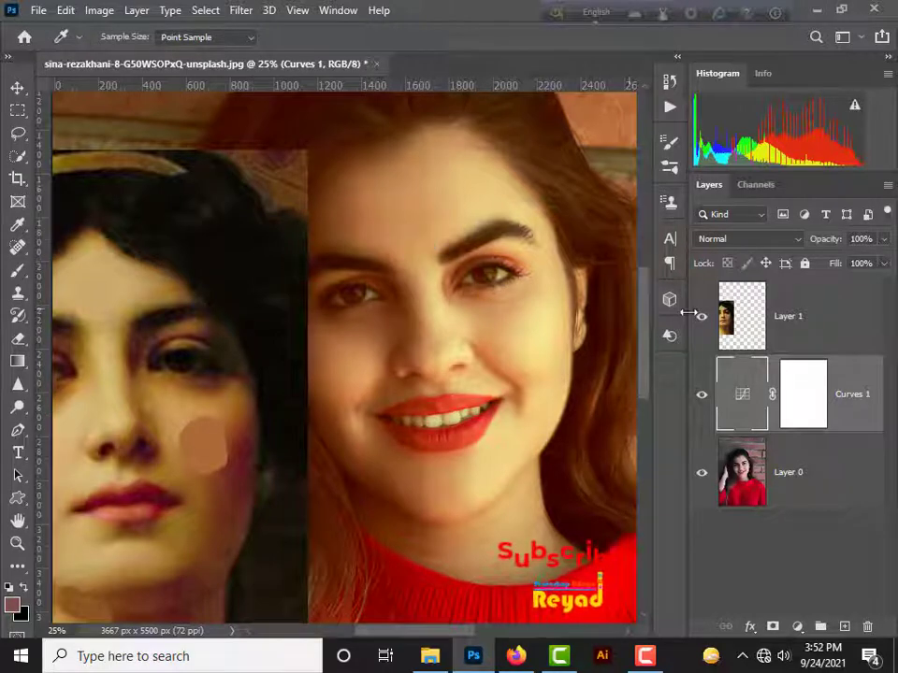
Step: Check the whole image and resample the midtone on the portrait's cheek below the eye to refine the colour match
click(702, 396)
key(ctrl+minus)
key(ctrl+minus)
key(ctrl+minus)
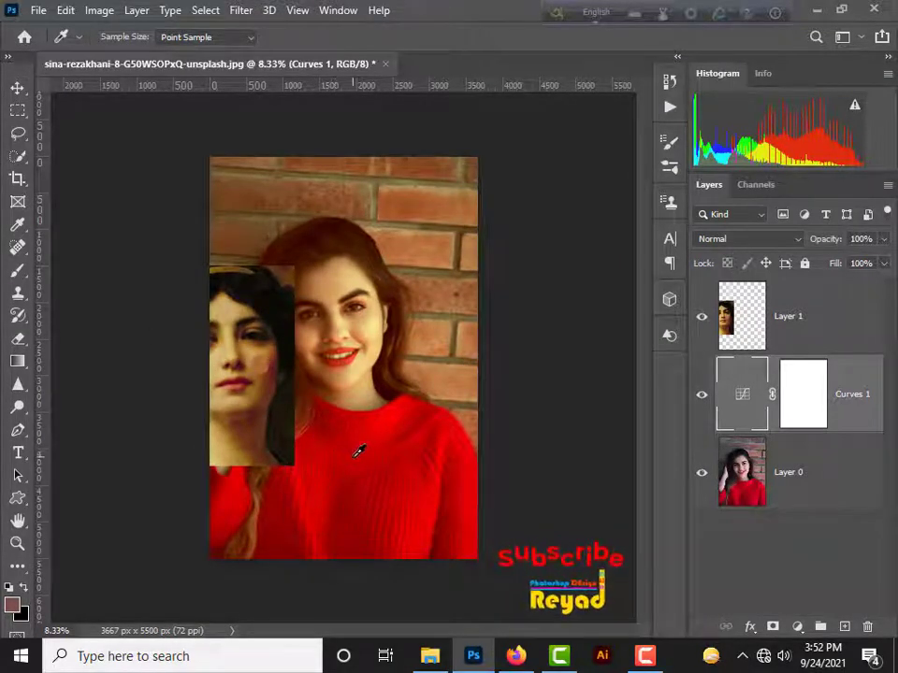
click(310, 342)
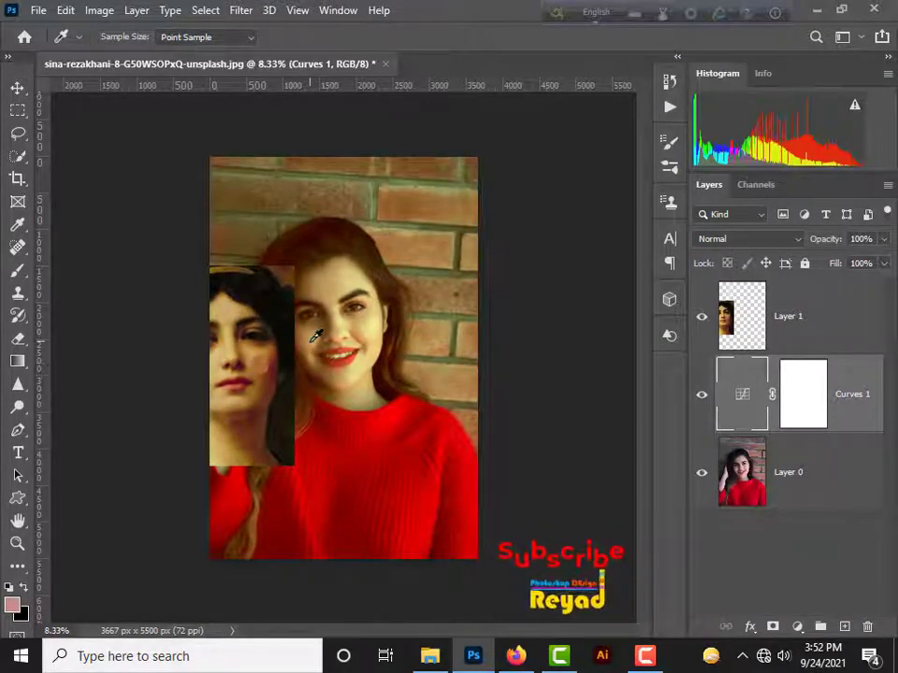
click(307, 341)
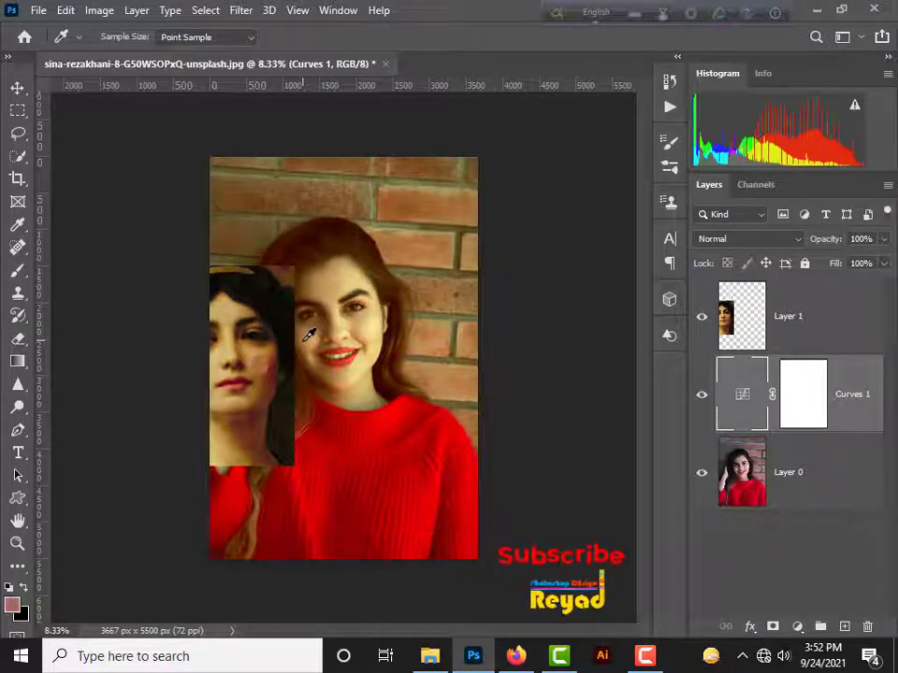
Step: Toggle the visibility of the Curves 1 layer repeatedly to compare the portrait before and after the colour match
click(702, 398)
click(701, 399)
click(703, 400)
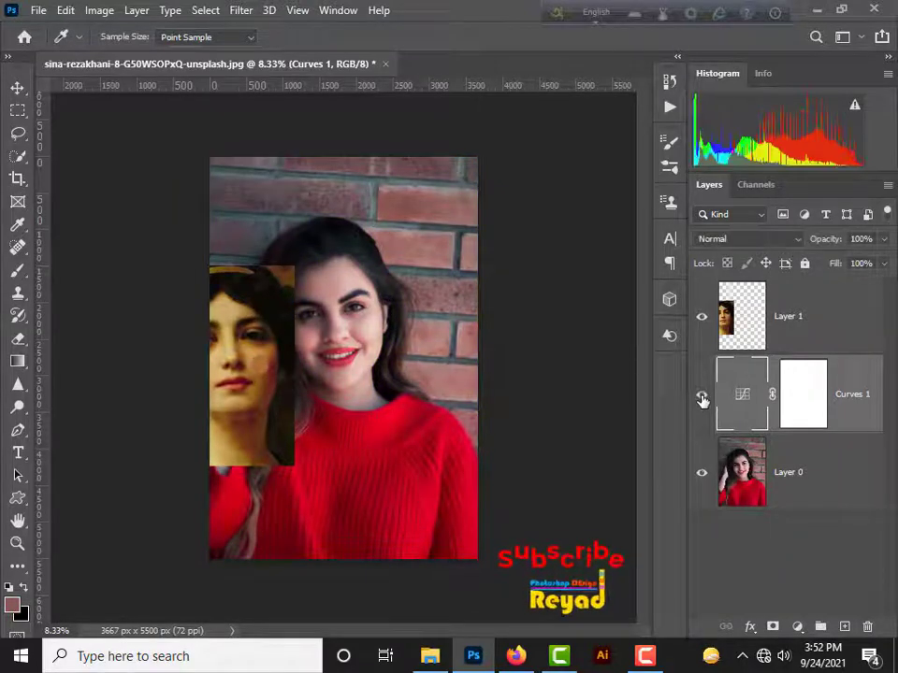
click(703, 399)
click(702, 399)
click(703, 400)
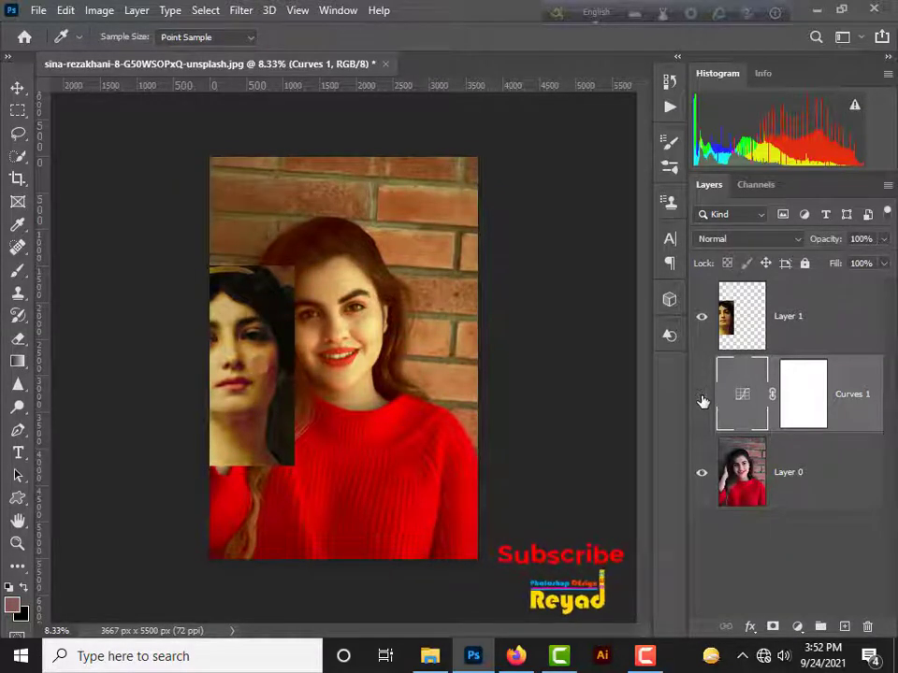
Step: Compare the portrait with the Curves 1 adjustment hidden and shown once more, leaving the adjustment visible
click(703, 400)
click(702, 400)
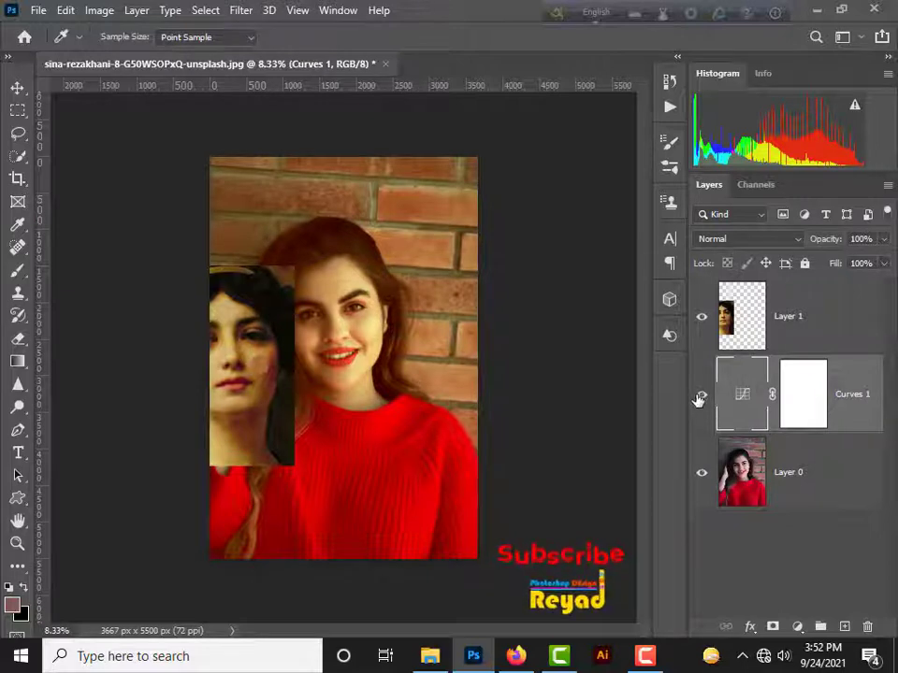
click(701, 399)
click(701, 399)
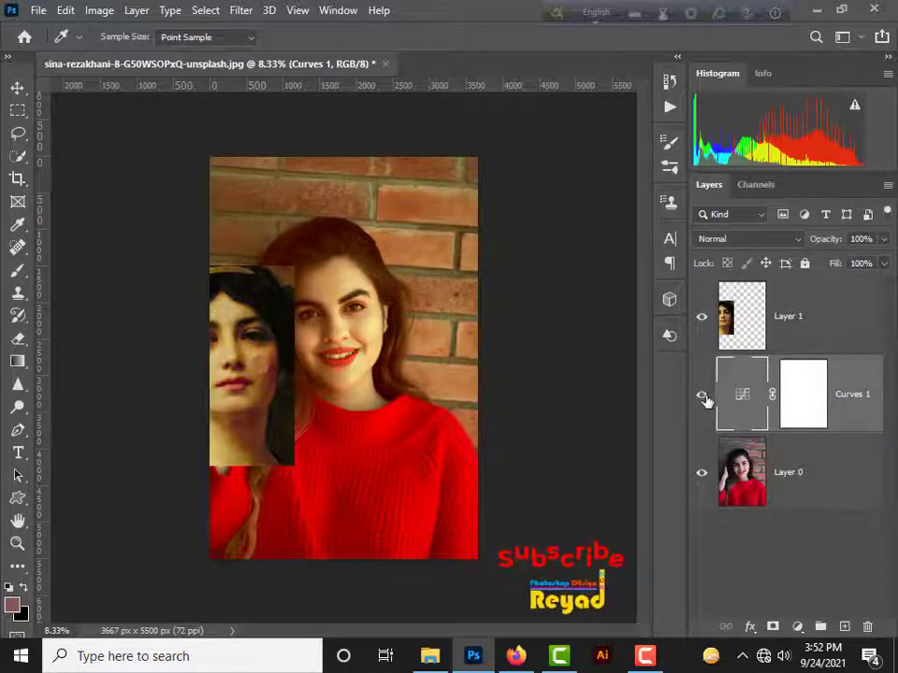
Step: Move the painting on Layer 1 over the lower right of the portrait, uncovering her face, and hide that layer
click(24, 91)
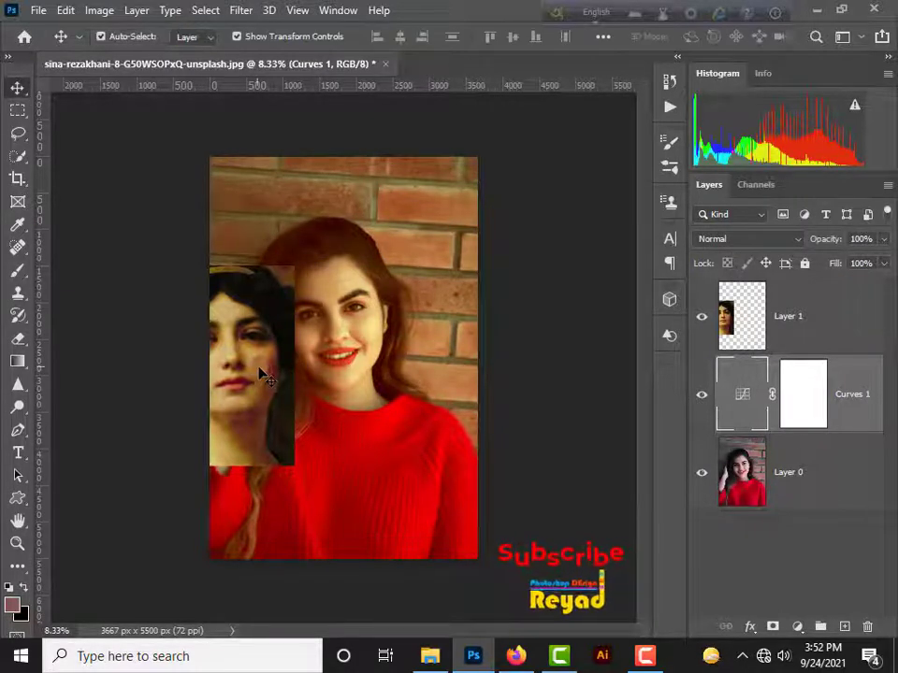
drag(264, 376, 492, 301)
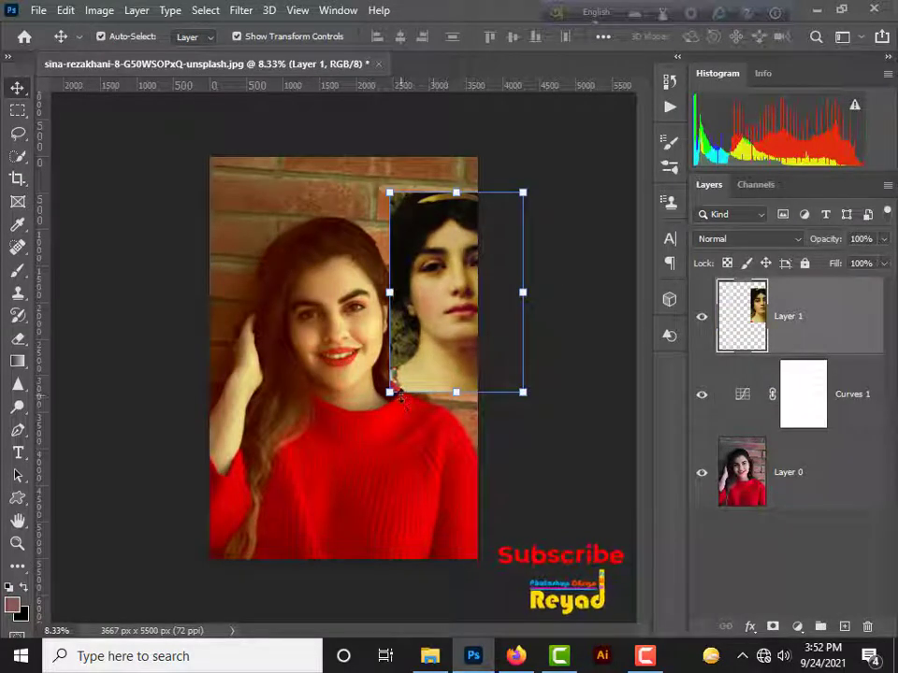
drag(445, 366, 420, 532)
drag(429, 490, 418, 458)
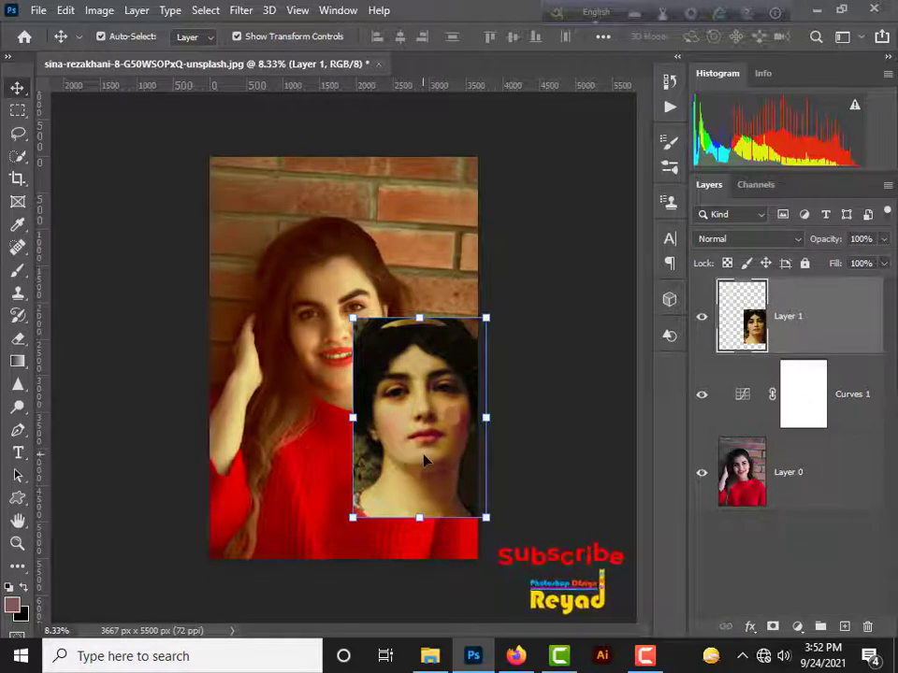
drag(421, 457, 415, 483)
click(701, 316)
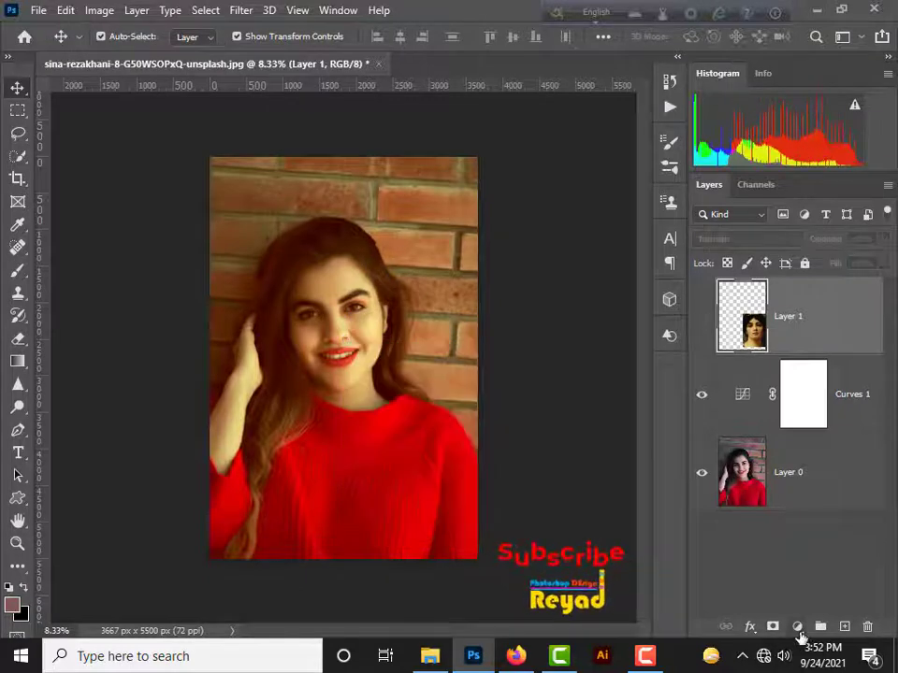
Step: Add a Hue/Saturation adjustment layer above Curves 1 with Hue +1 and Saturation -2, and close its properties
click(814, 412)
click(800, 627)
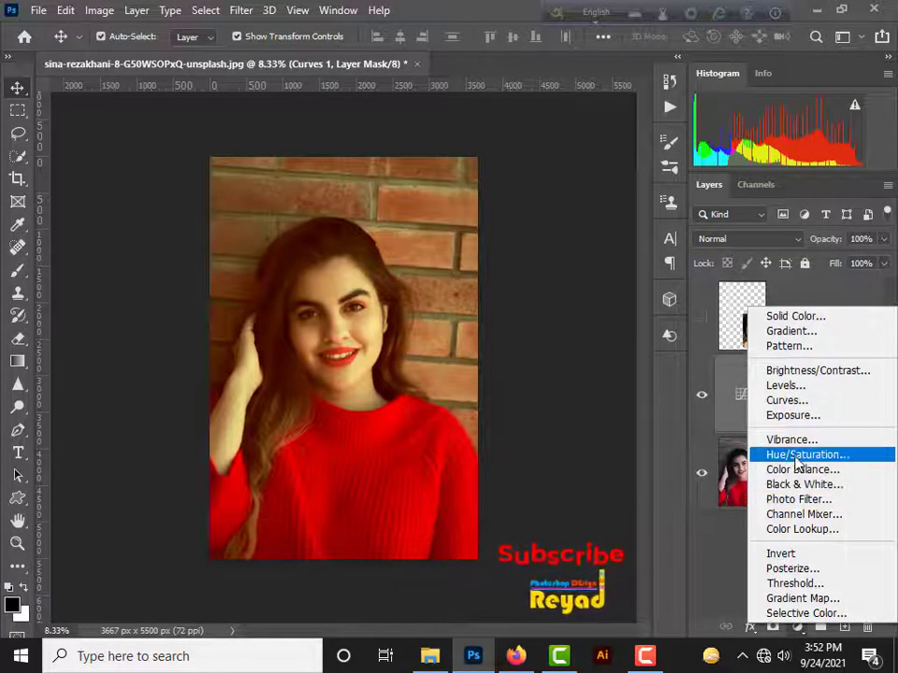
click(797, 455)
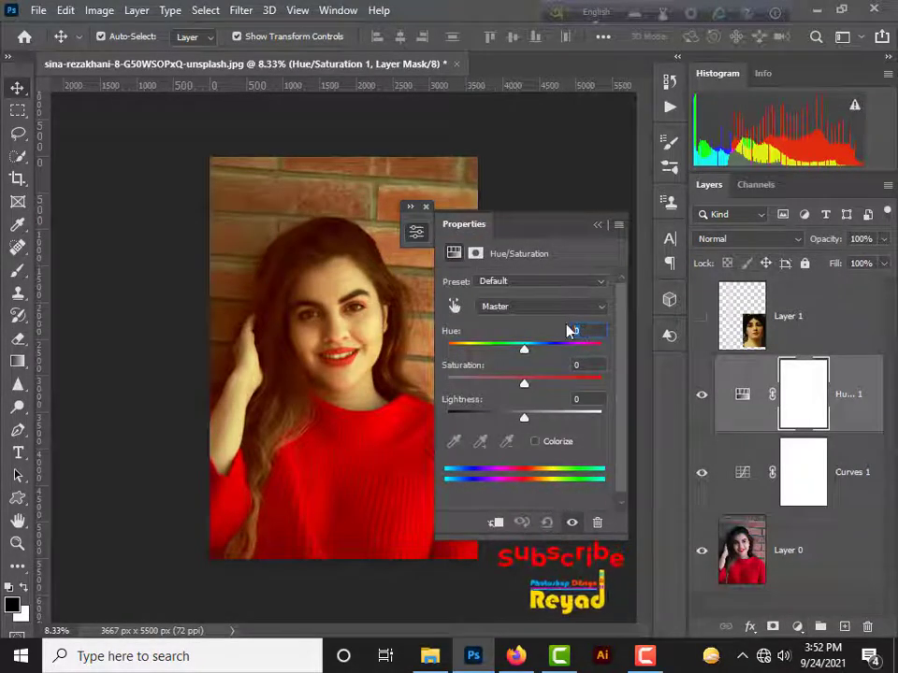
text(1)
mouse_move(527, 383)
mouse_down()
mouse_move(501, 381)
mouse_move(533, 382)
mouse_move(524, 387)
mouse_up()
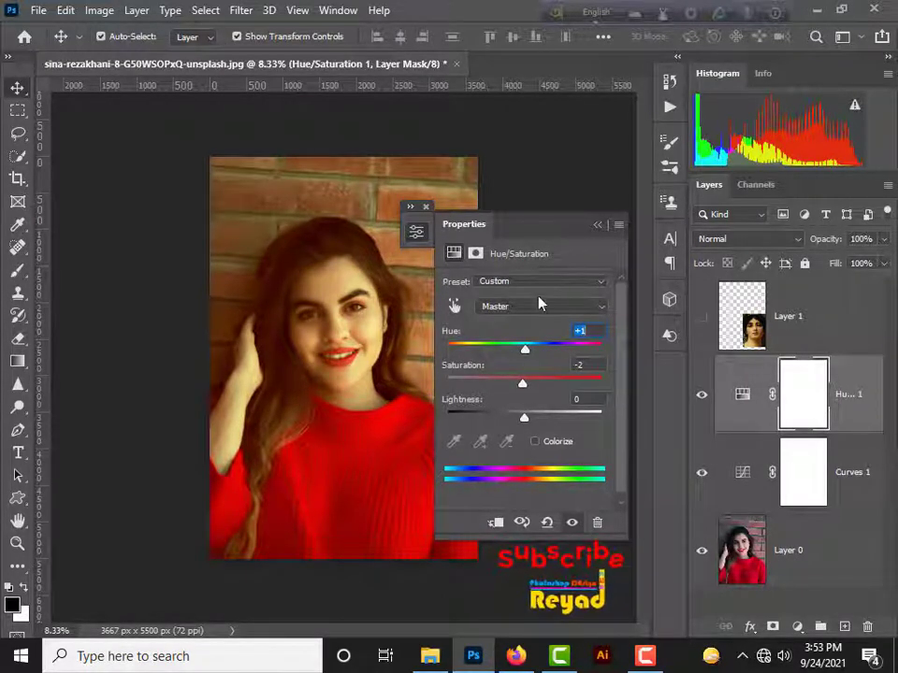
click(597, 226)
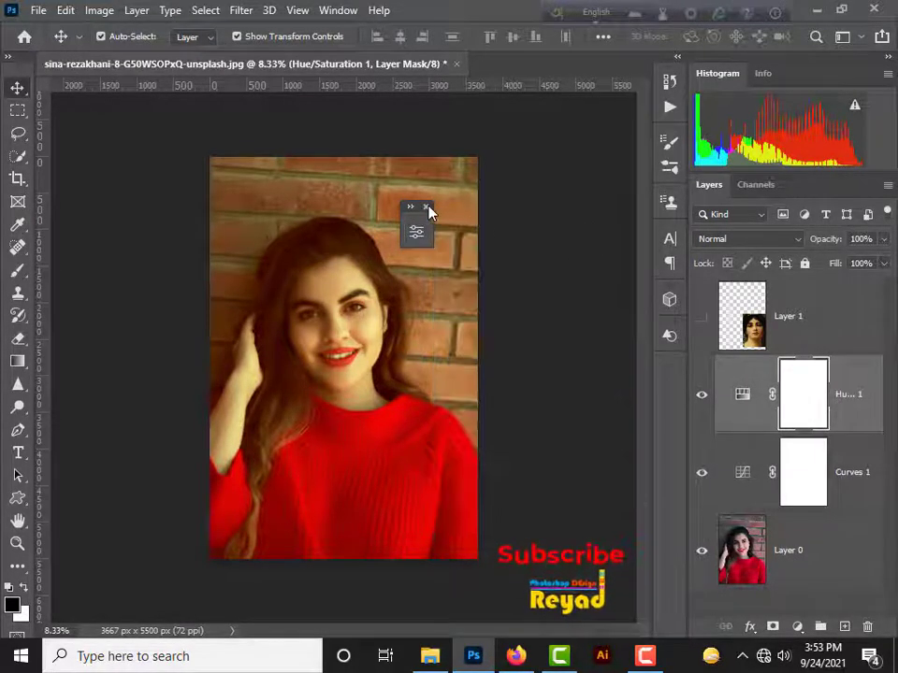
click(425, 207)
Step: Inspect the portrait up close and compare before and after by toggling the visibility of the Hue/Saturation and Curves 1 layers
key(ctrl+plus)
key(ctrl+plus)
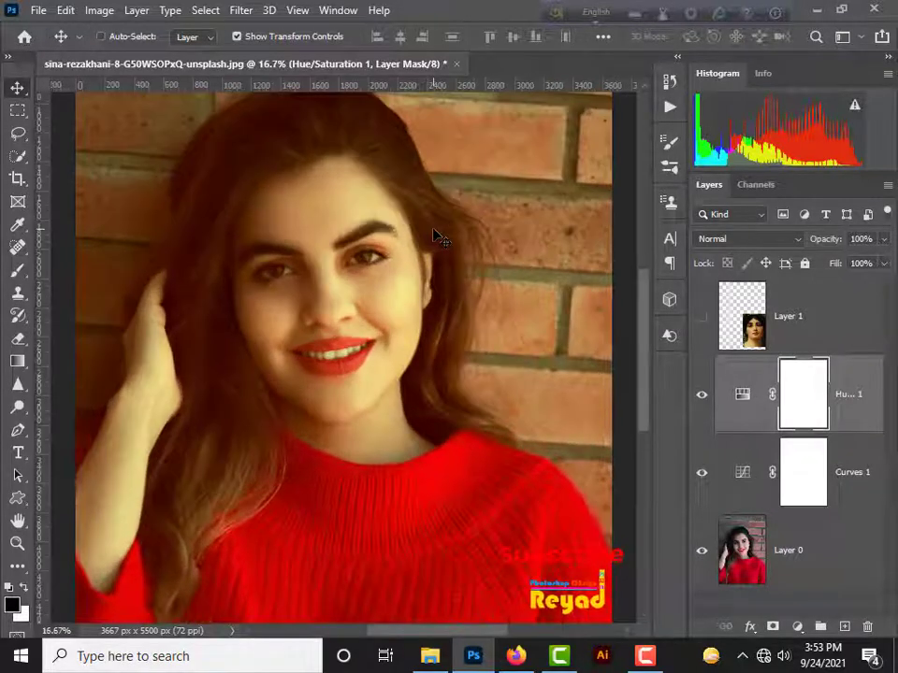
key(ctrl+minus)
key(ctrl+minus)
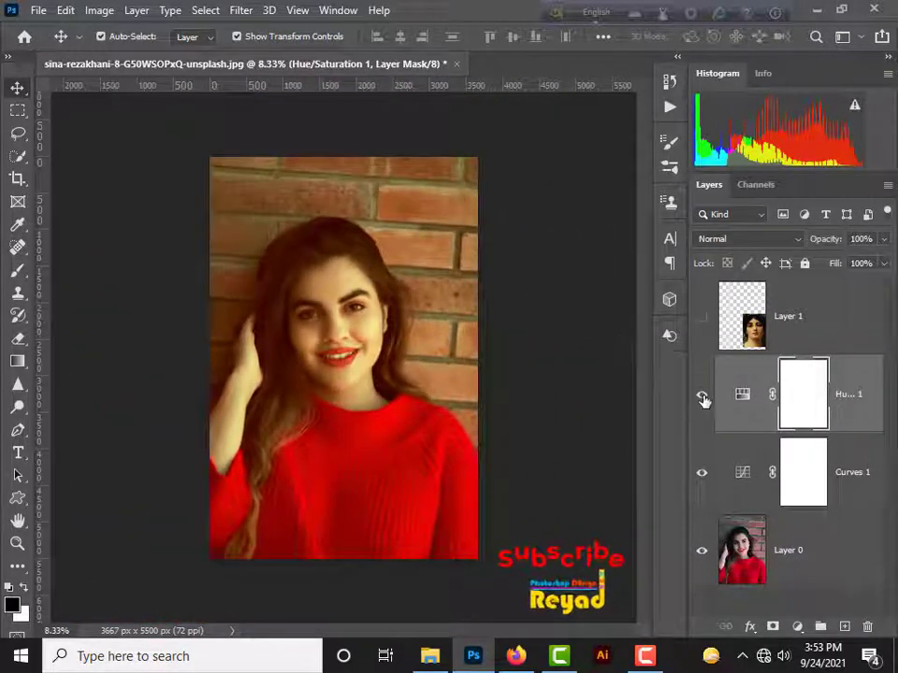
click(701, 396)
click(702, 472)
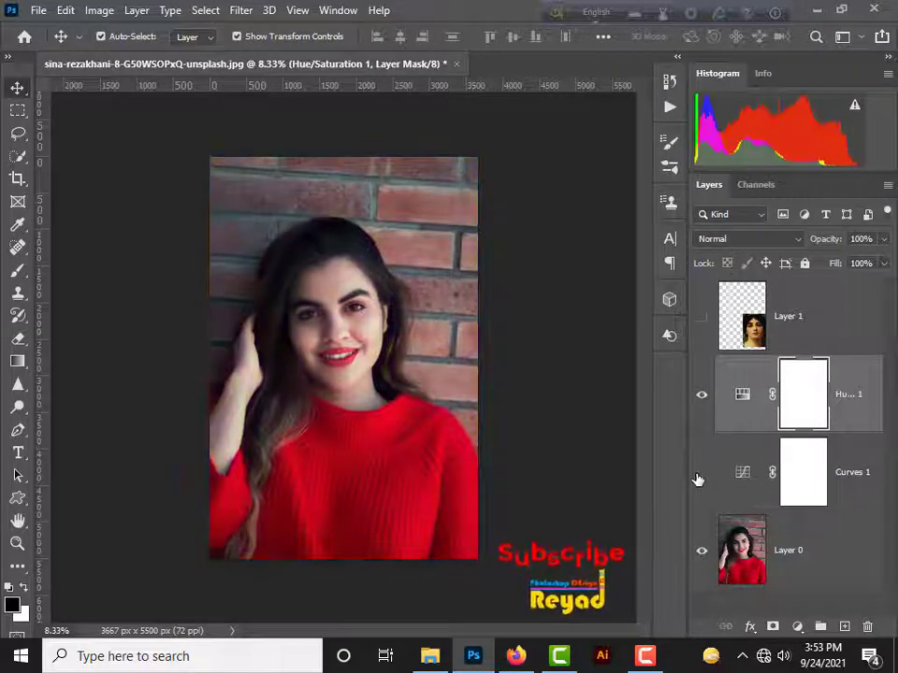
click(701, 472)
click(701, 472)
click(701, 472)
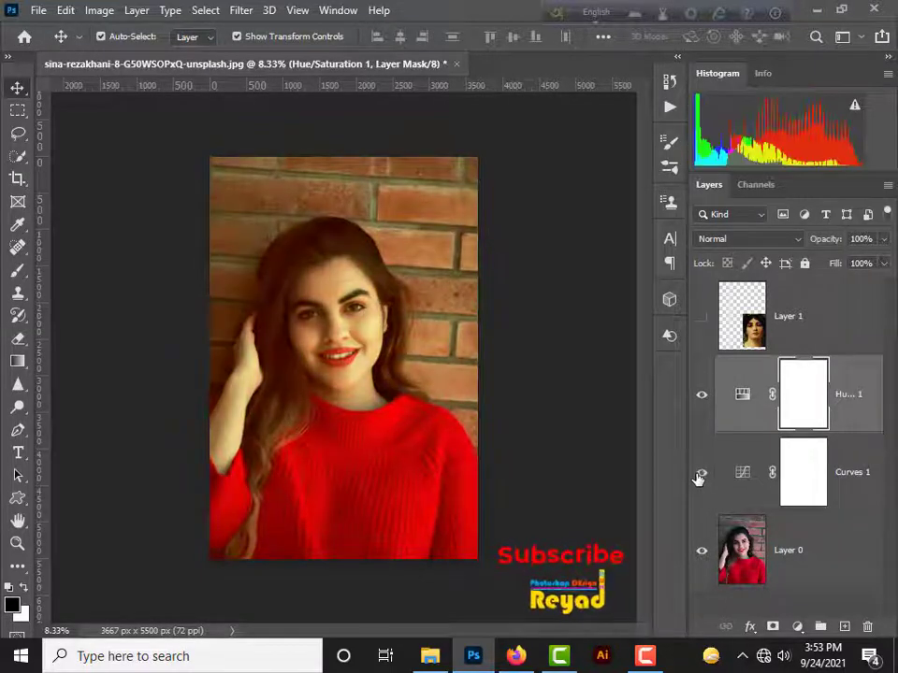
click(699, 475)
click(700, 476)
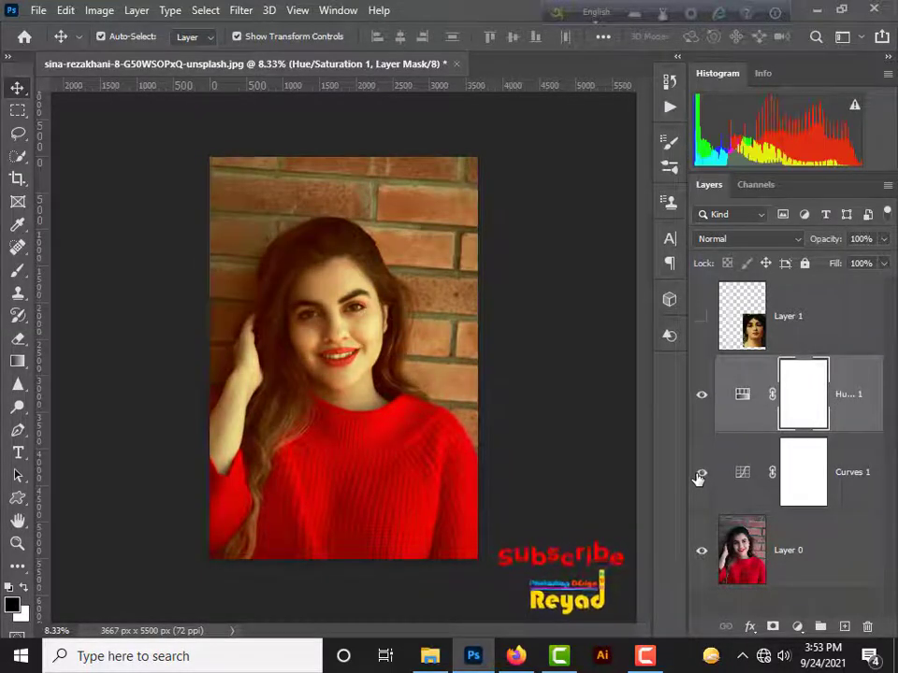
click(699, 475)
click(700, 475)
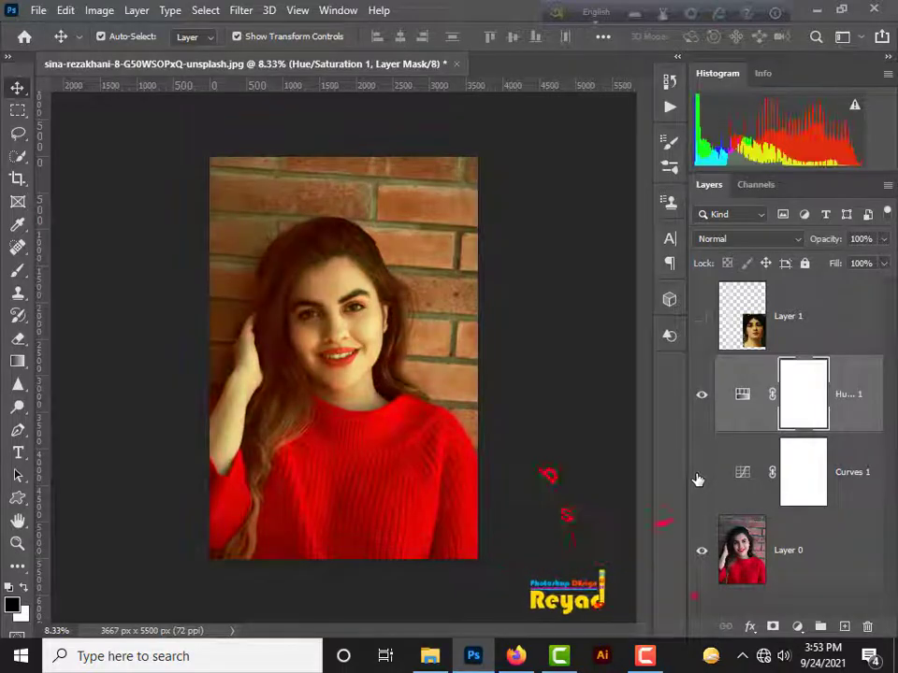